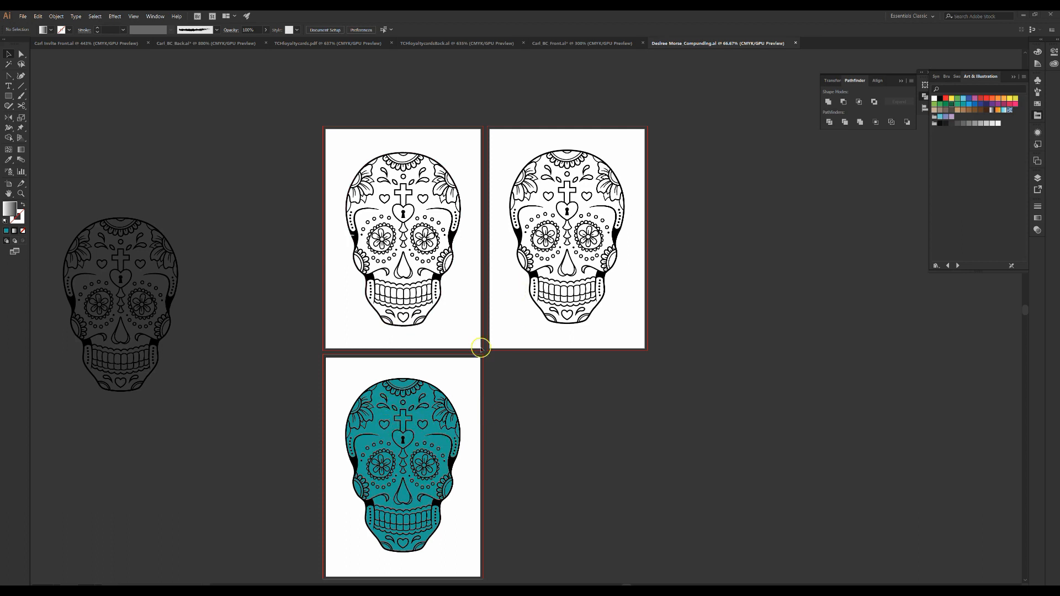
Create a new 4 × 6 in document with six artboards and 0.125 in bleed on all sides
left_click(23, 17)
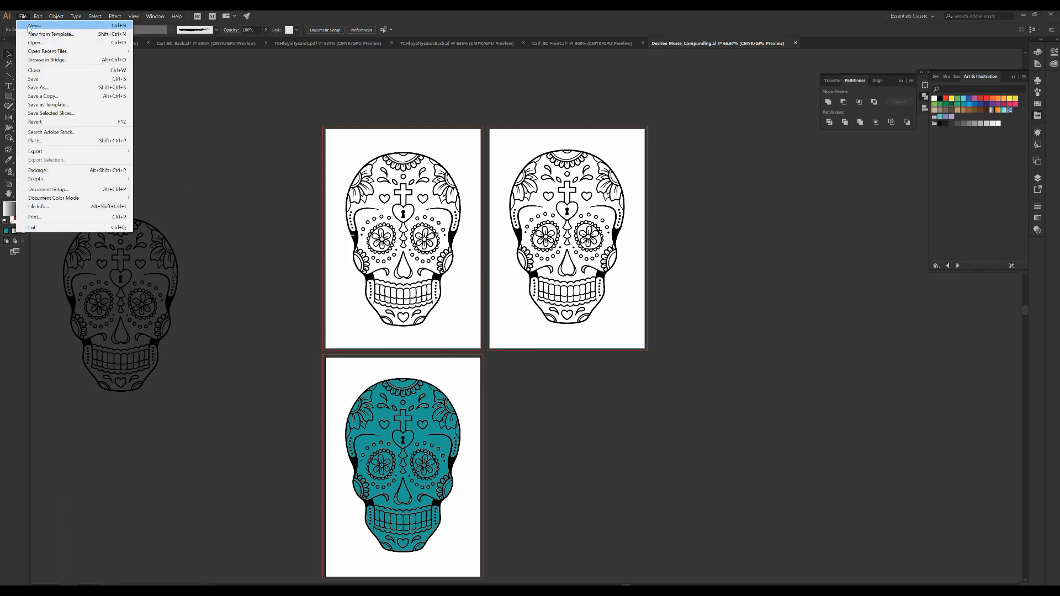
left_click(32, 26)
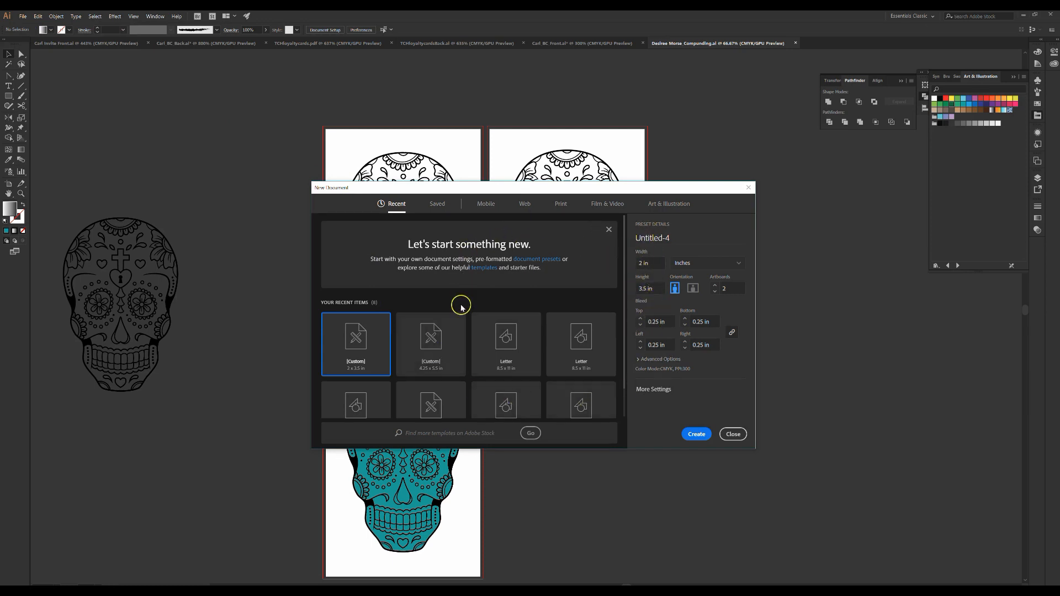
left_click_drag(647, 258, 633, 262)
left_click(639, 287)
left_click(657, 262)
left_click(641, 325)
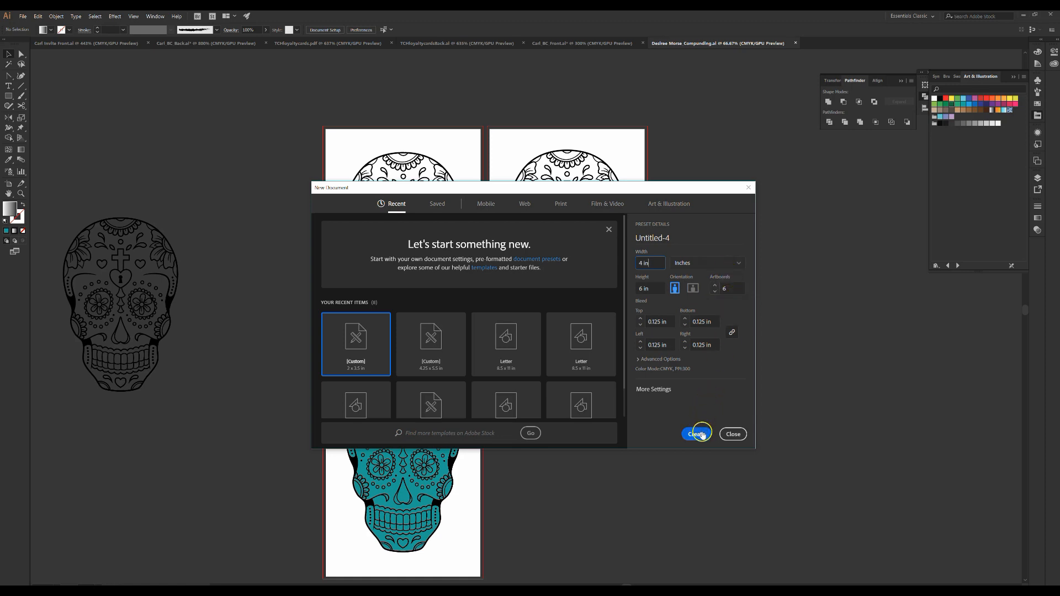
left_click(666, 359)
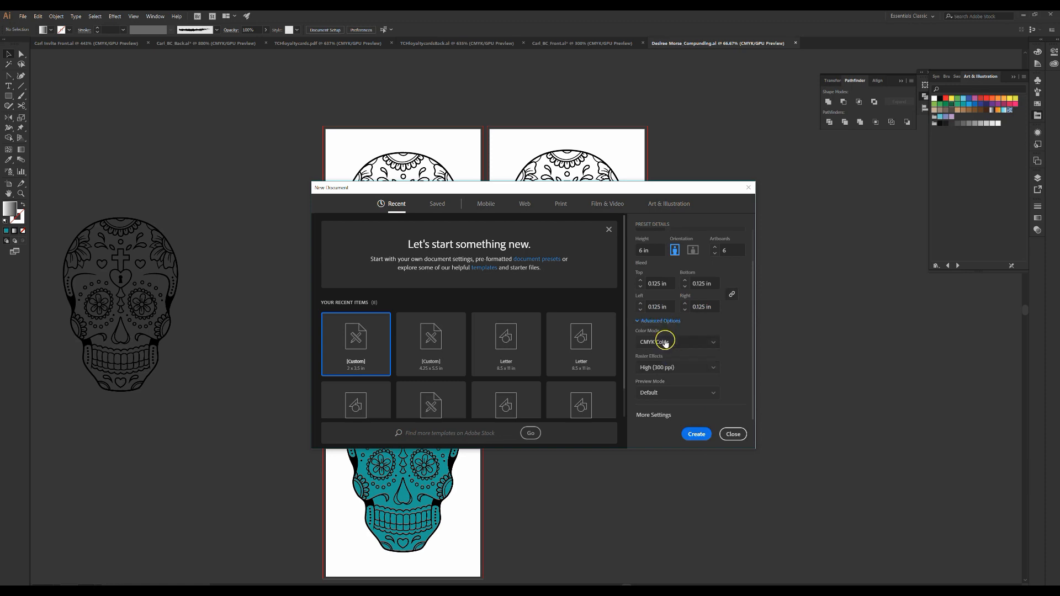
scroll(668, 331, "up", 2)
left_click(666, 354)
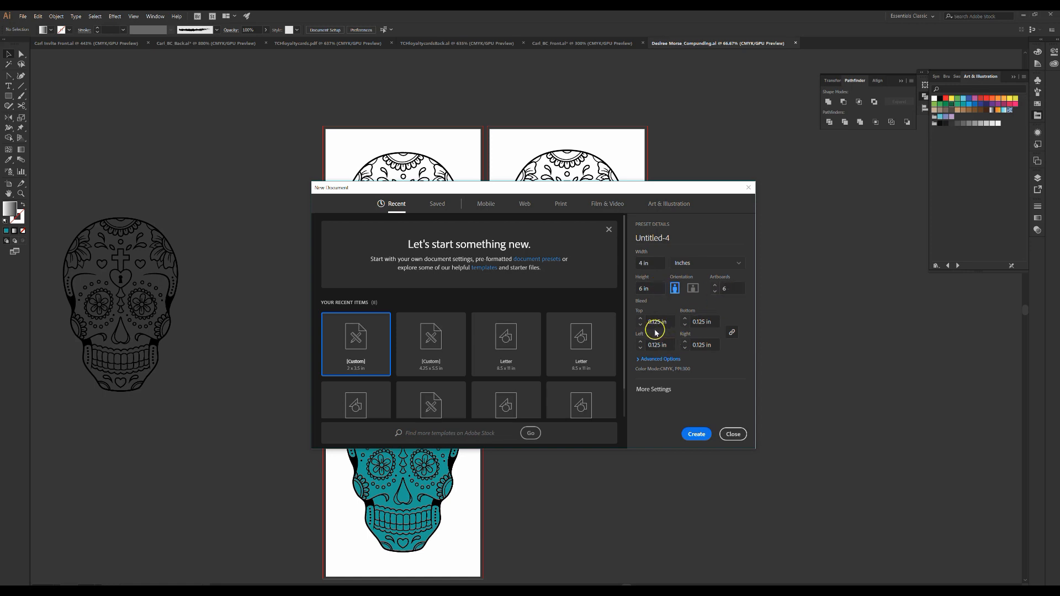
left_click(695, 434)
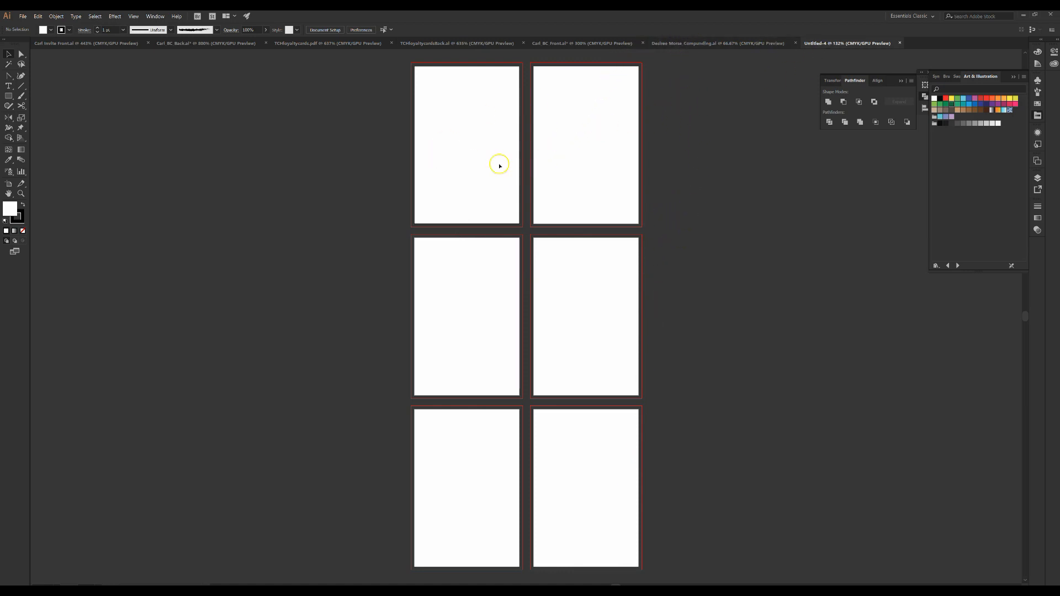
left_click(721, 44)
left_click(836, 44)
left_click(745, 44)
left_click(831, 43)
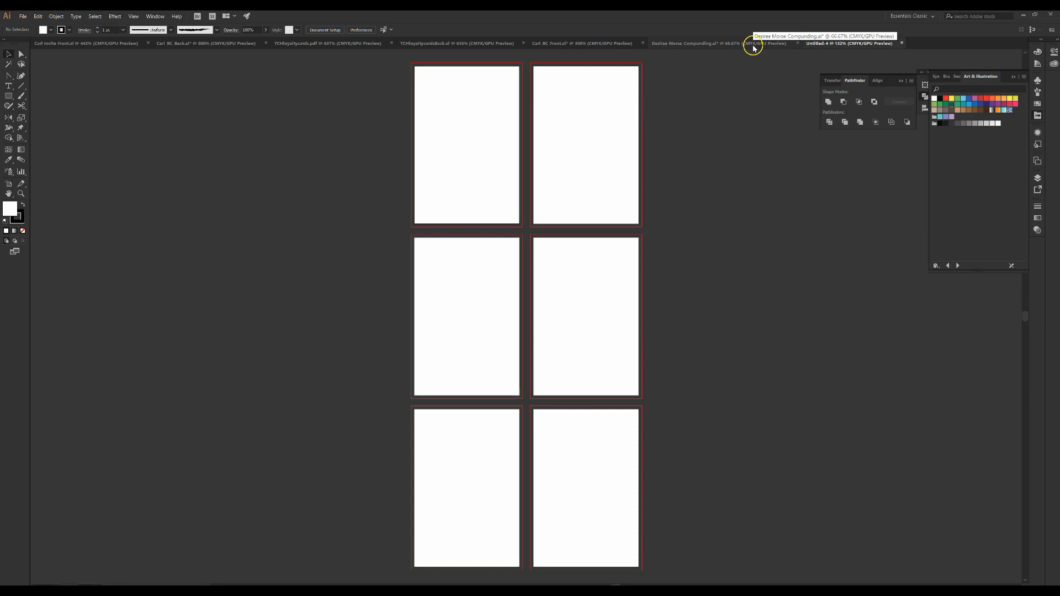
left_click(754, 47)
left_click_drag(287, 363, 400, 461)
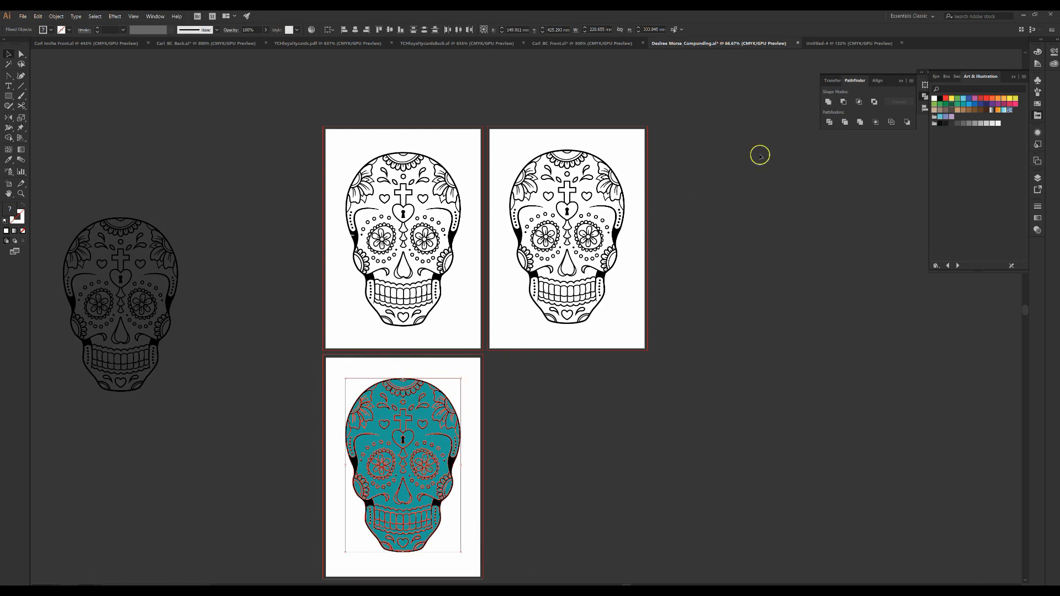
left_click(847, 43)
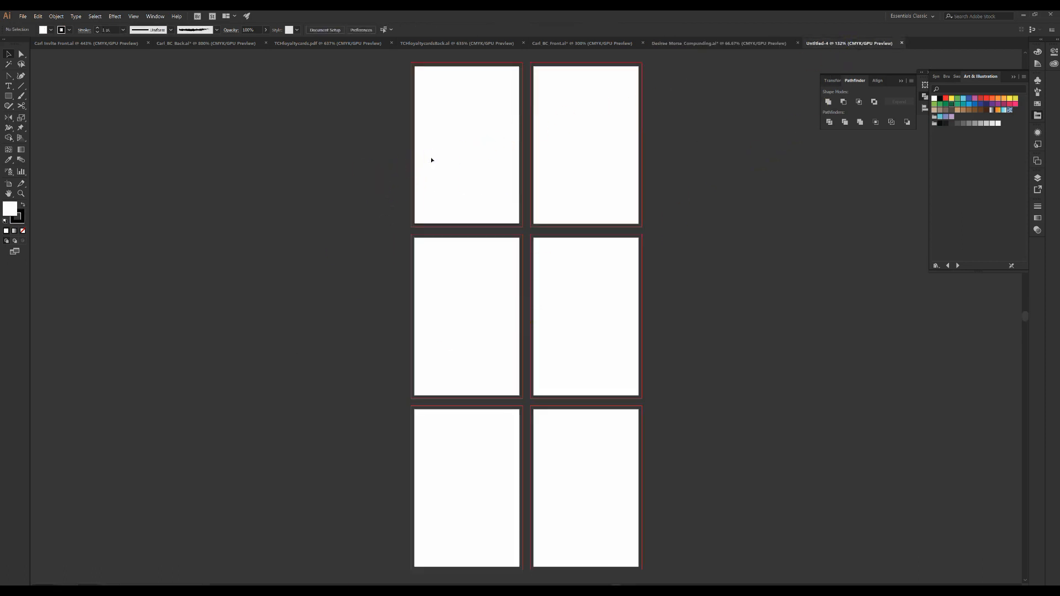
key("ctrl+v")
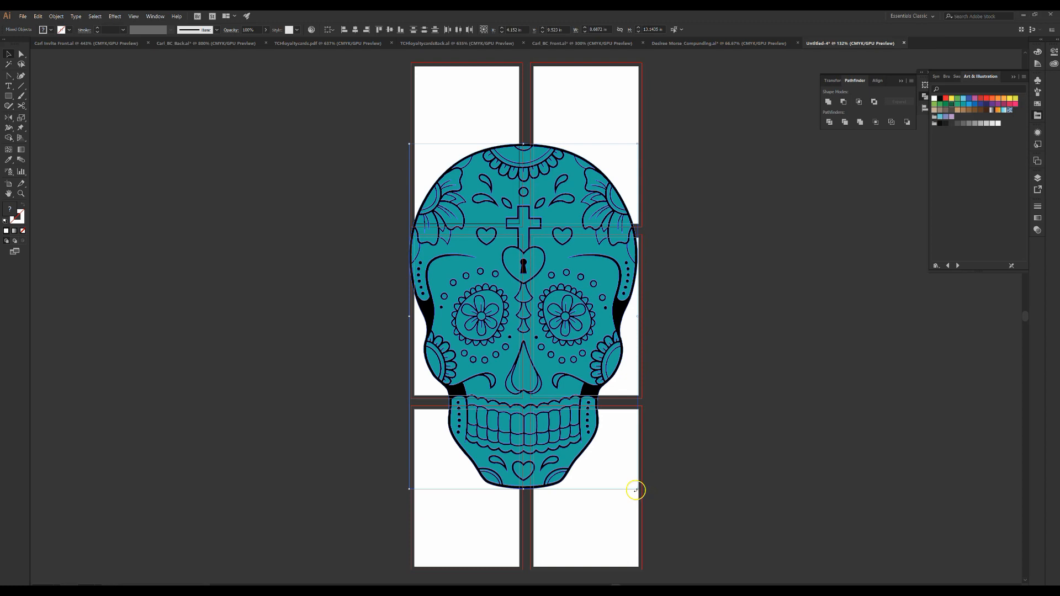
Scale the pasted skull down and move it onto the first artboard
left_click_drag(638, 490, 490, 266)
left_click_drag(440, 208, 457, 149)
left_click_drag(506, 205, 517, 220)
left_click_drag(476, 166, 468, 157)
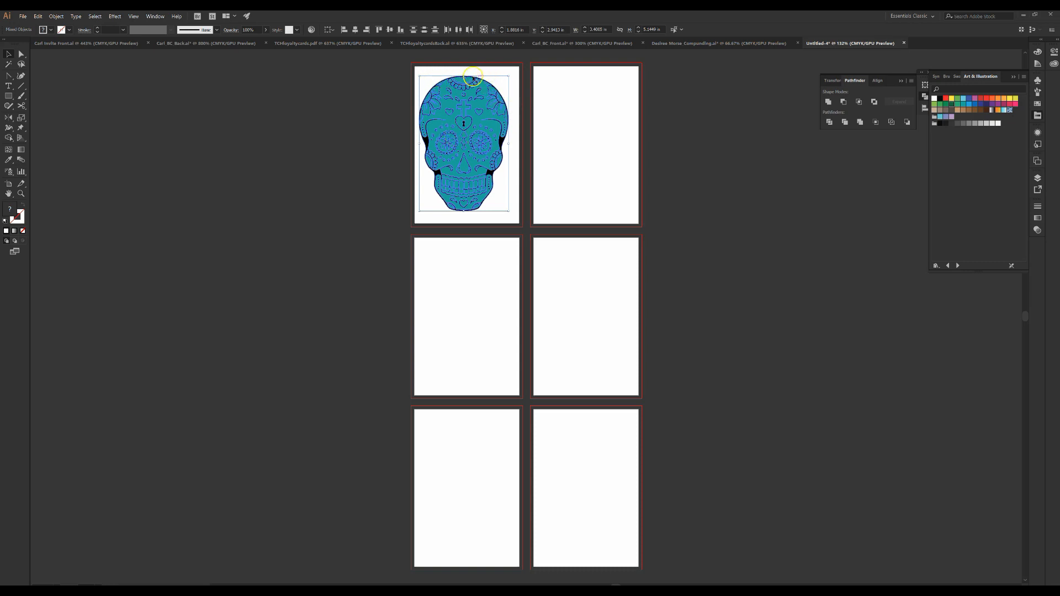
Make the skull artwork a compound path and reselect all of its parts
key("ctrl+8")
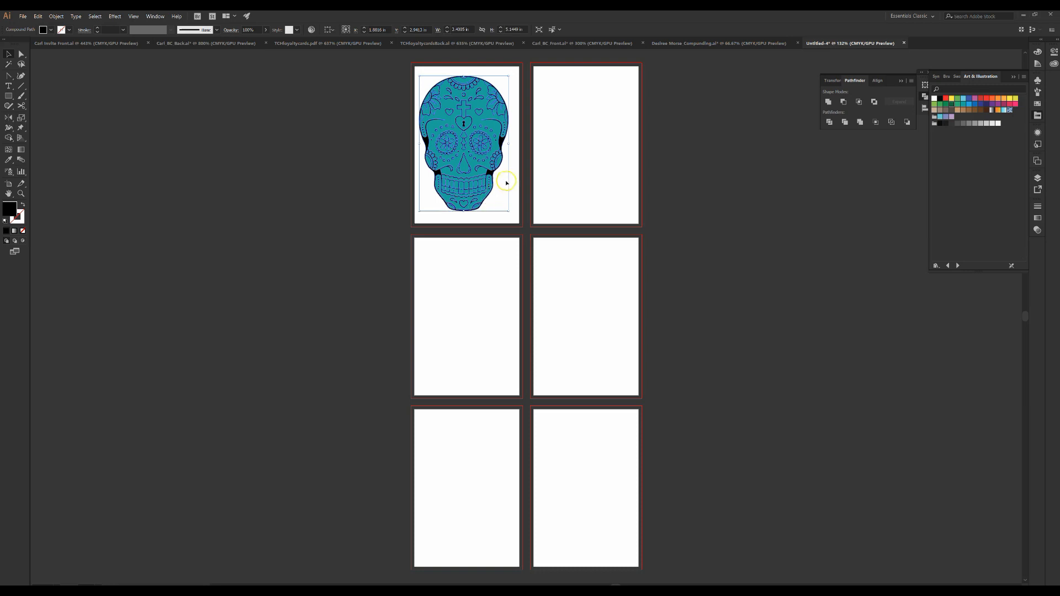
left_click(506, 182)
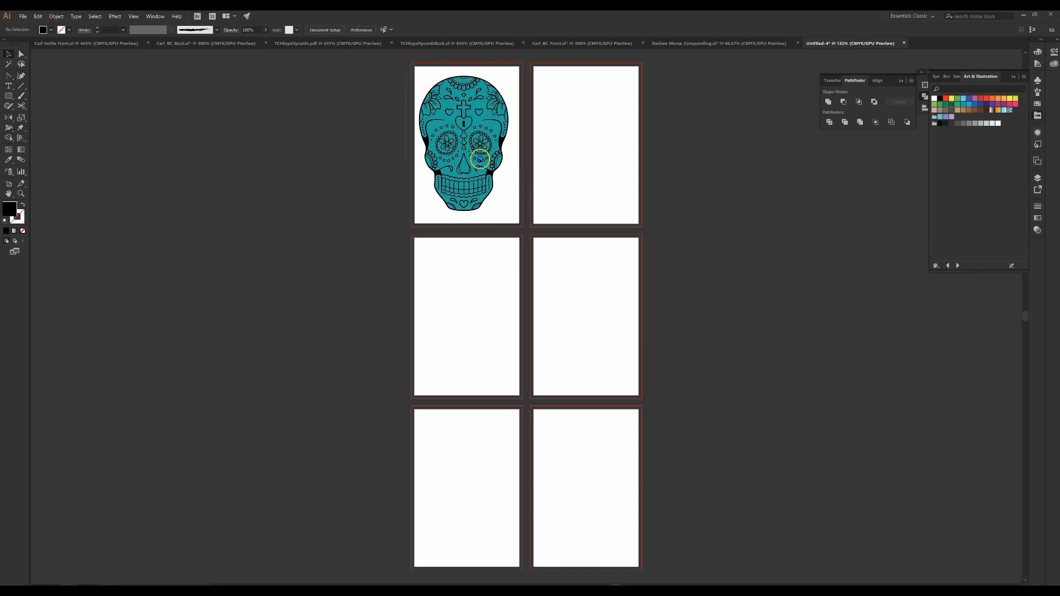
left_click_drag(480, 161, 506, 205)
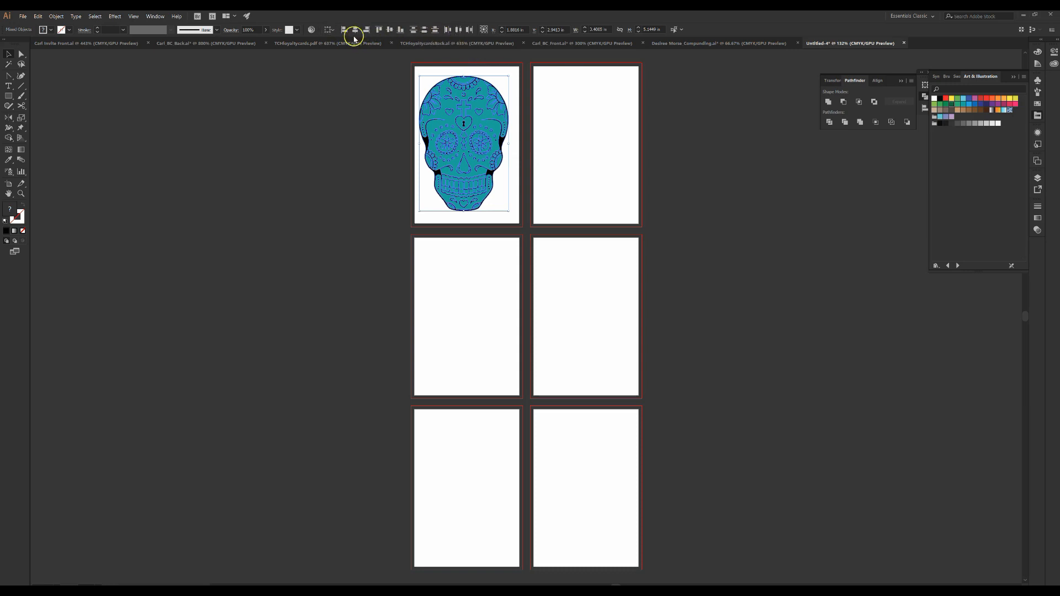
Set alignment to the artboard and center the skull horizontally
left_click(330, 29)
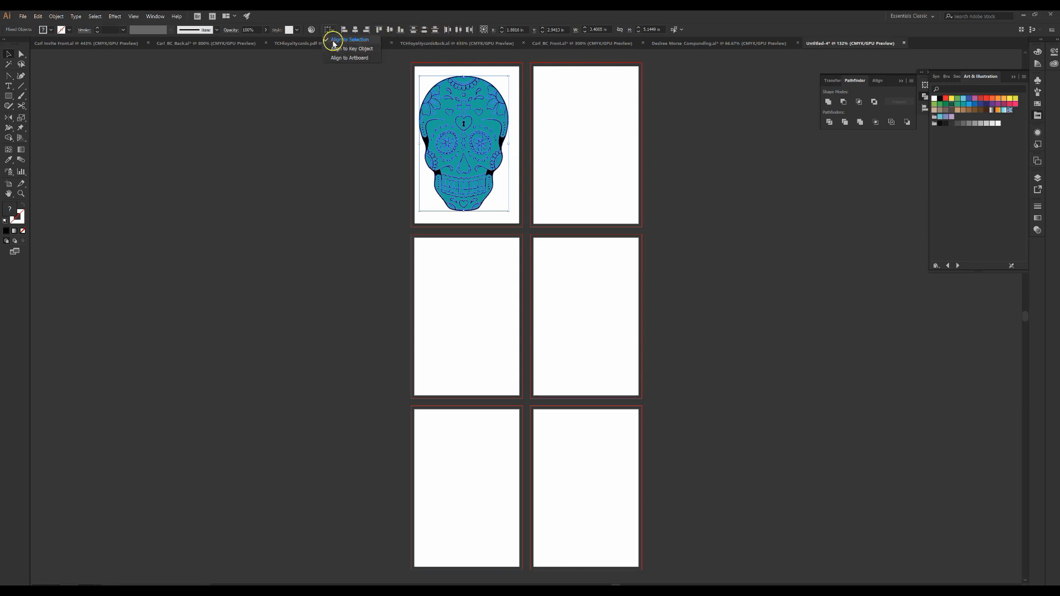
left_click(347, 59)
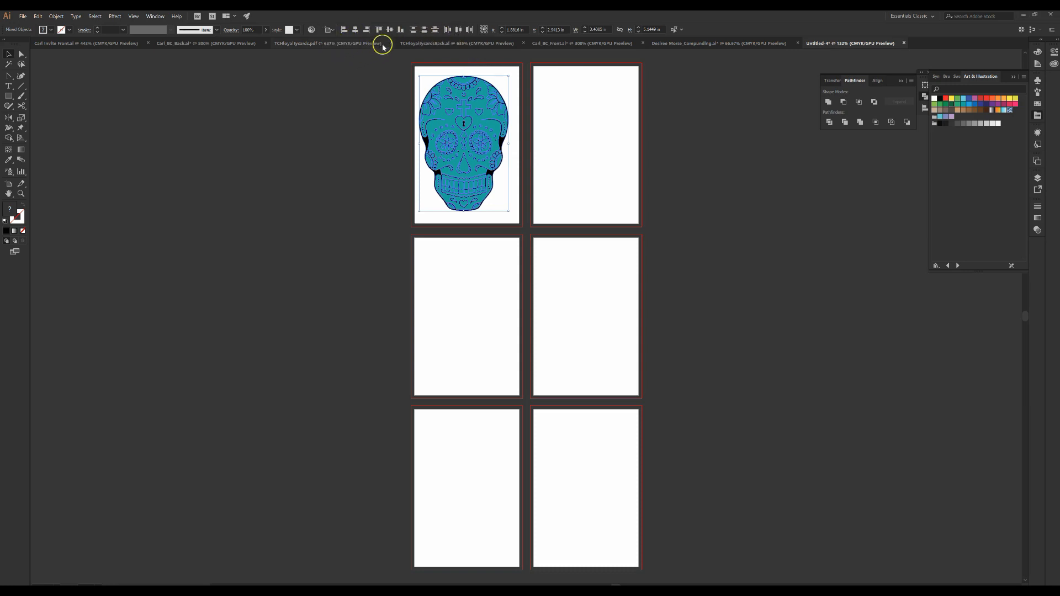
left_click(357, 31)
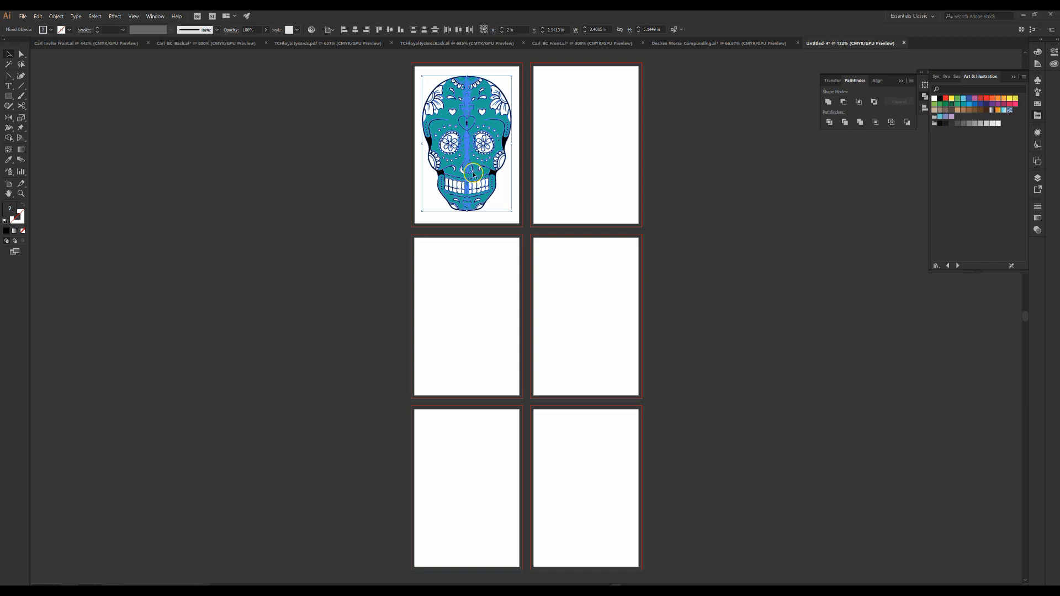
Select all parts of the skull and group them
left_click(508, 182)
left_click_drag(416, 72, 519, 227)
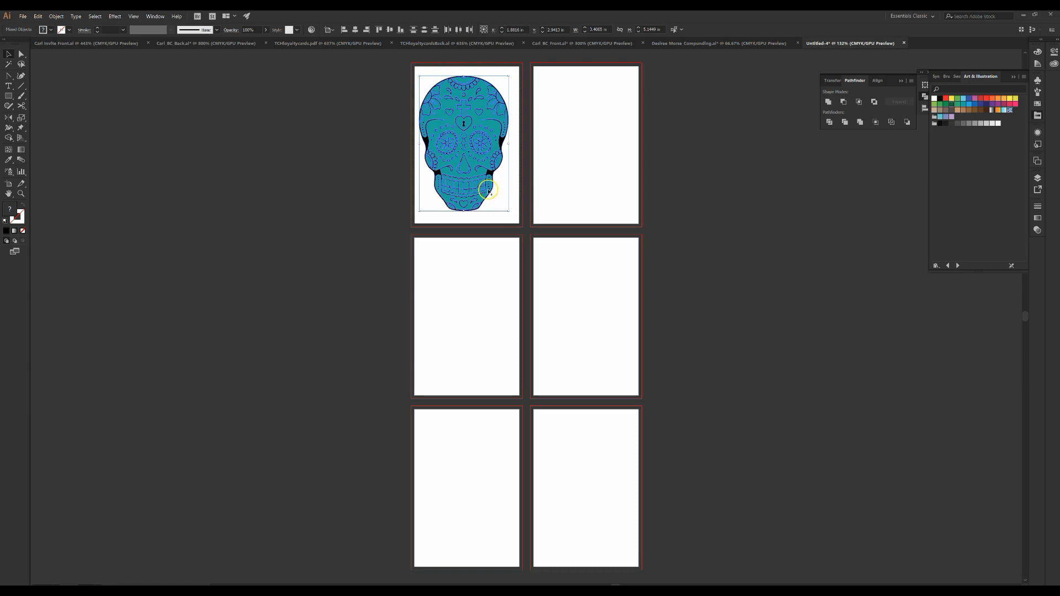
right_click(464, 156)
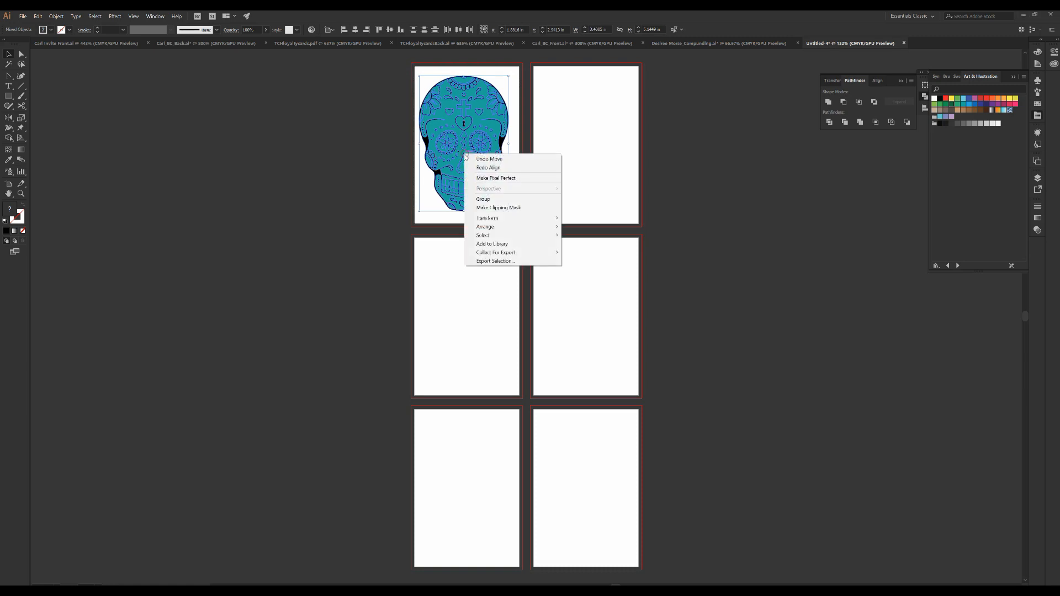
left_click(486, 206)
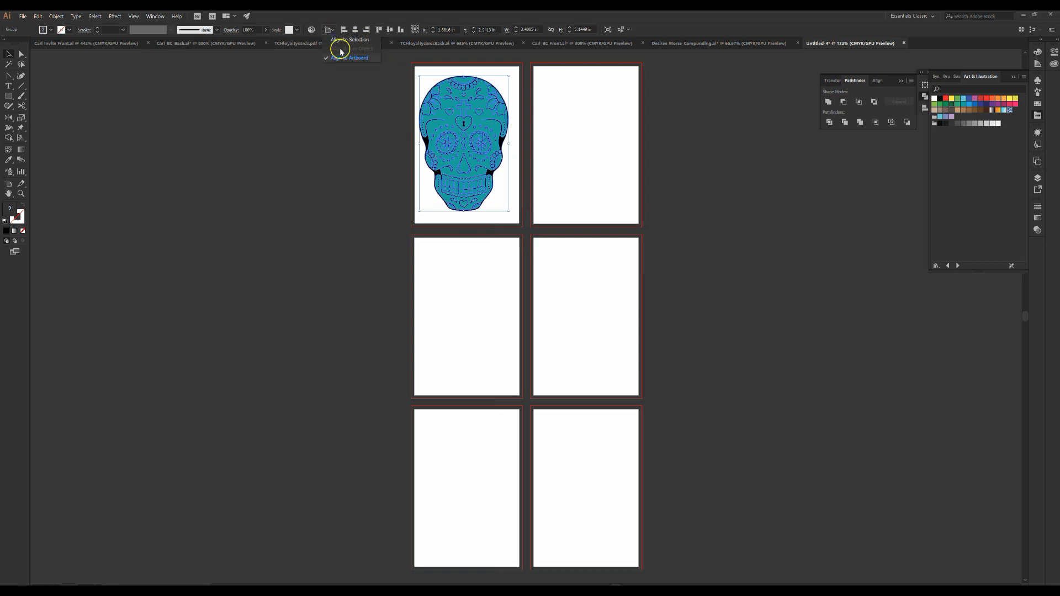
Center the grouped skull horizontally and vertically on the first artboard
left_click(356, 30)
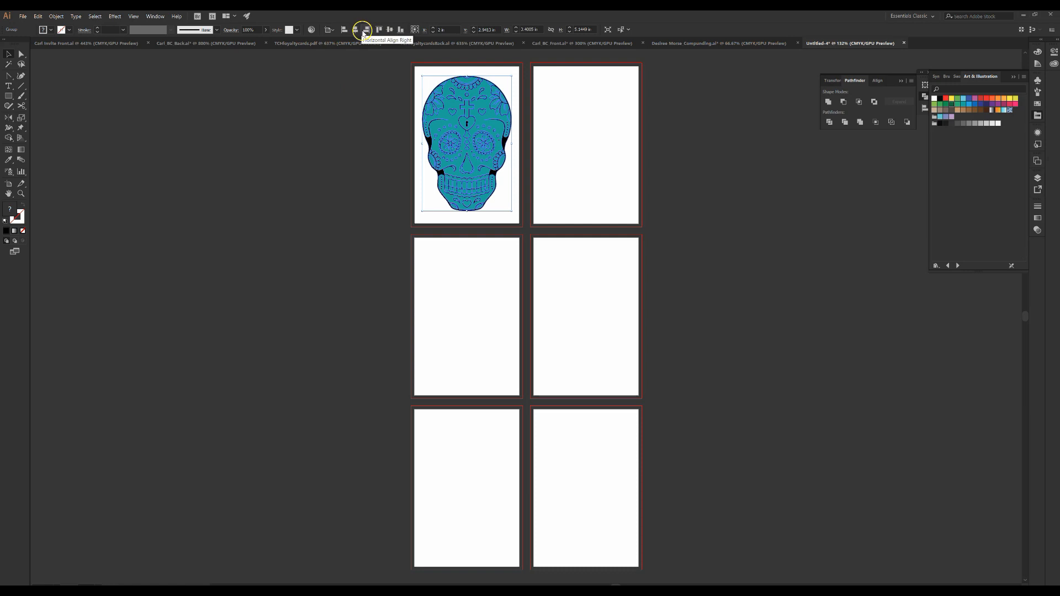
left_click(389, 31)
left_click(398, 100)
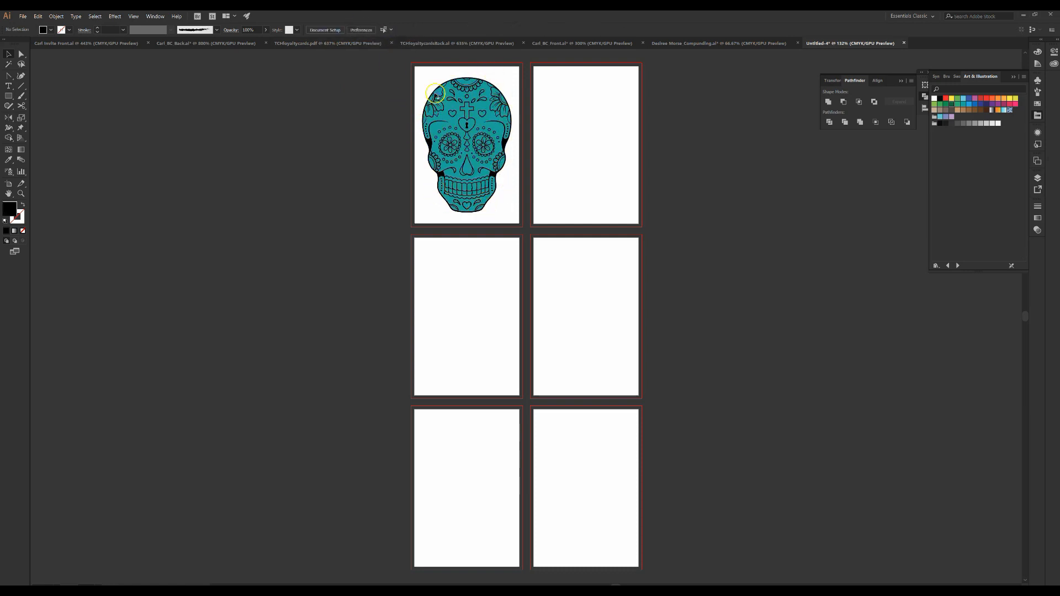
Ungroup the skull on the first artboard
left_click(466, 118)
left_click(467, 154)
left_click(468, 115)
left_click(462, 152)
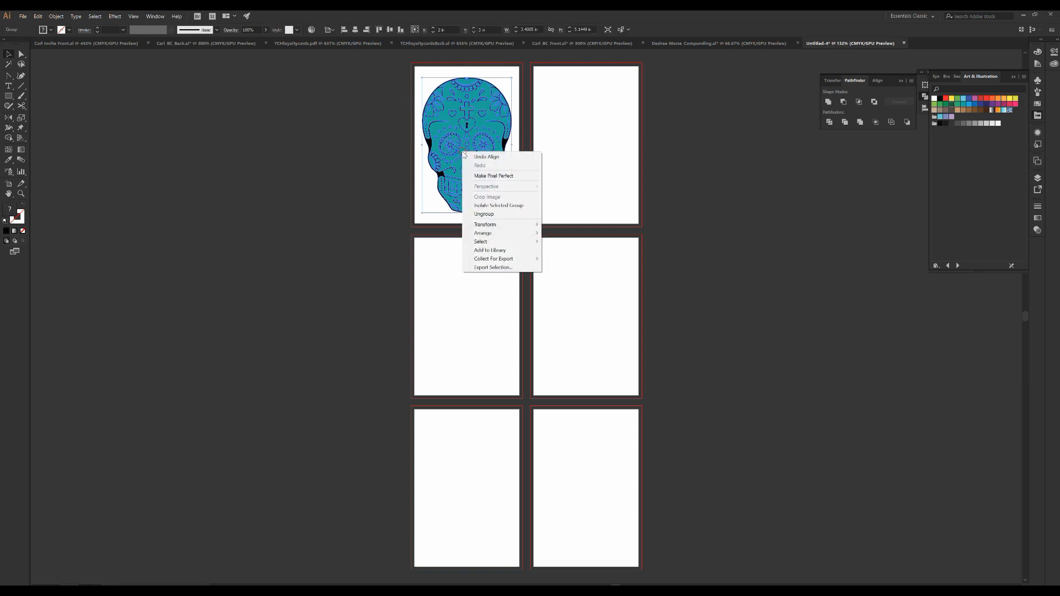
left_click(484, 214)
left_click(411, 189)
Duplicate the skull onto the second and third artboards of the left column
left_click_drag(416, 72, 503, 204)
left_click(465, 150)
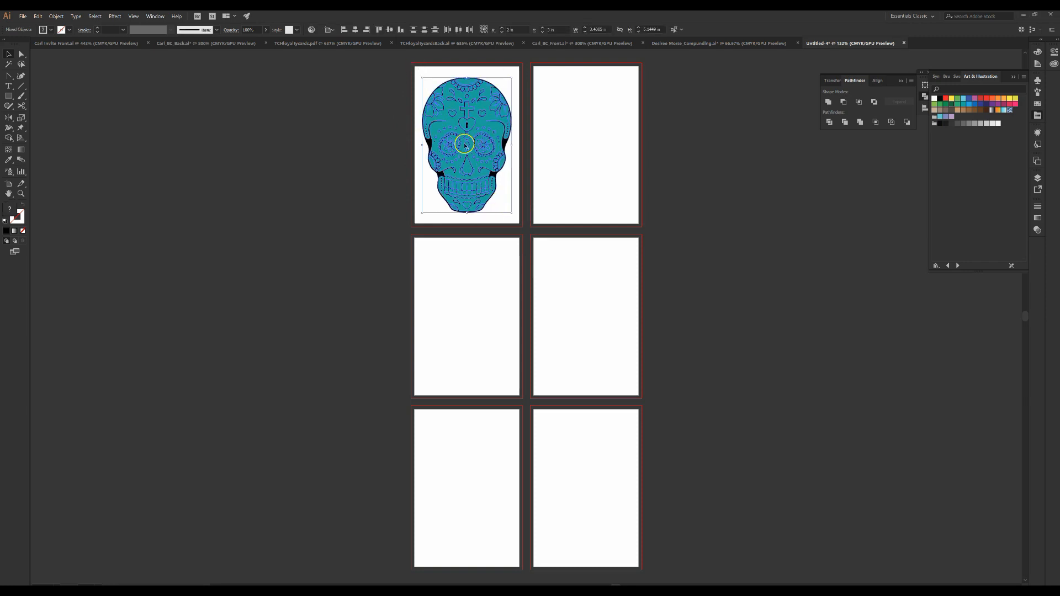
left_click_drag(465, 122, 470, 465)
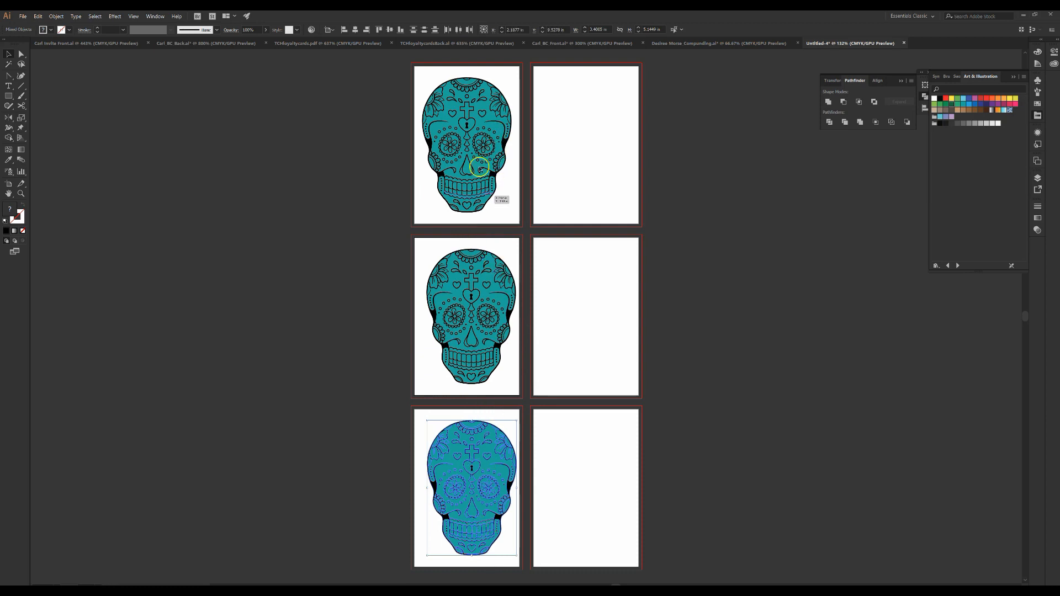
Group the skull on the first artboard
left_click(505, 208)
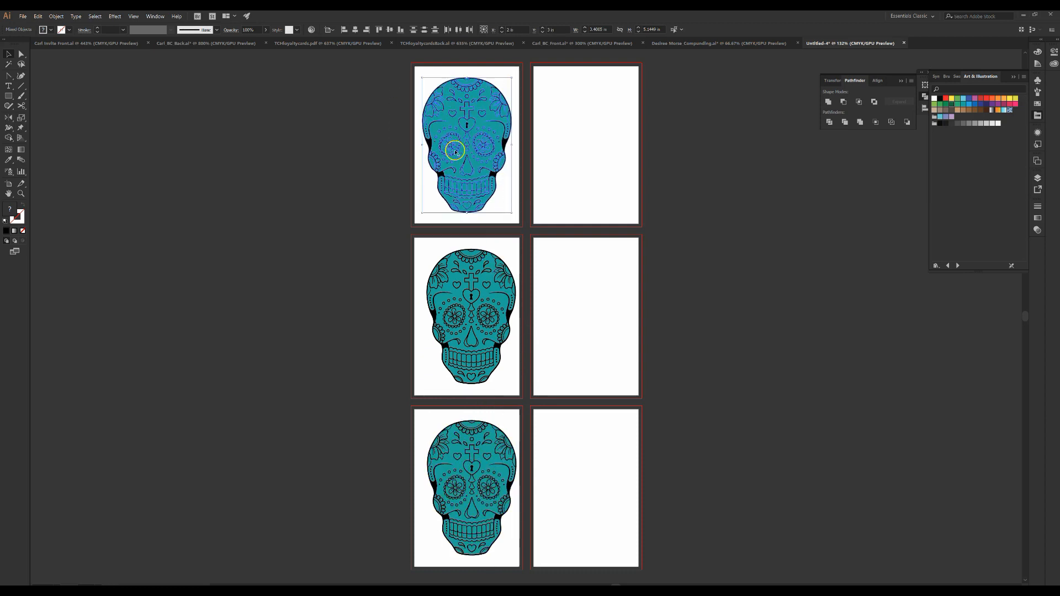
right_click(455, 150)
left_click(479, 204)
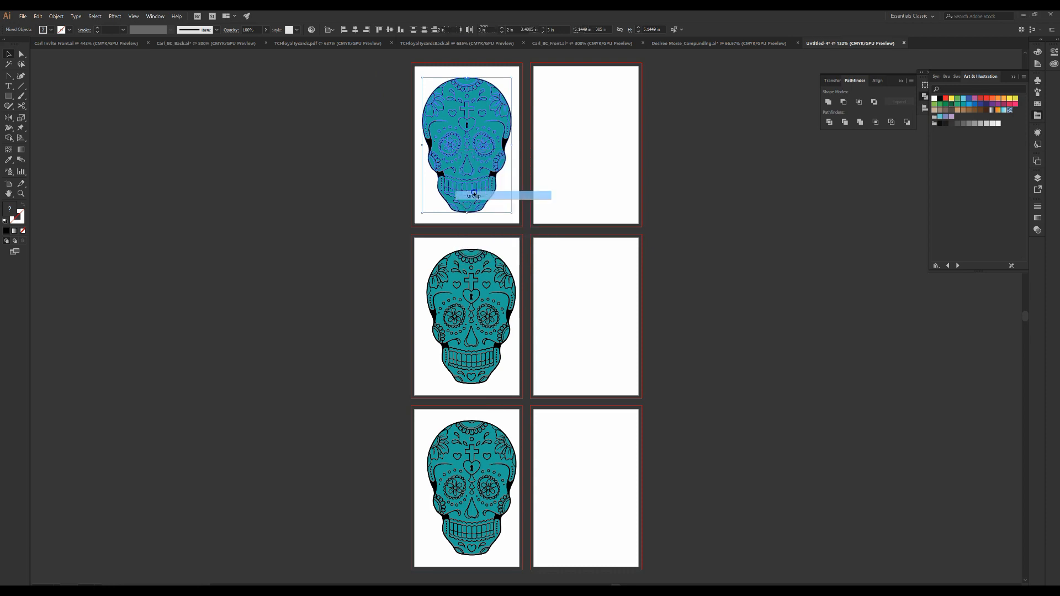
Group the skull on the second artboard
left_click(481, 362)
right_click(482, 362)
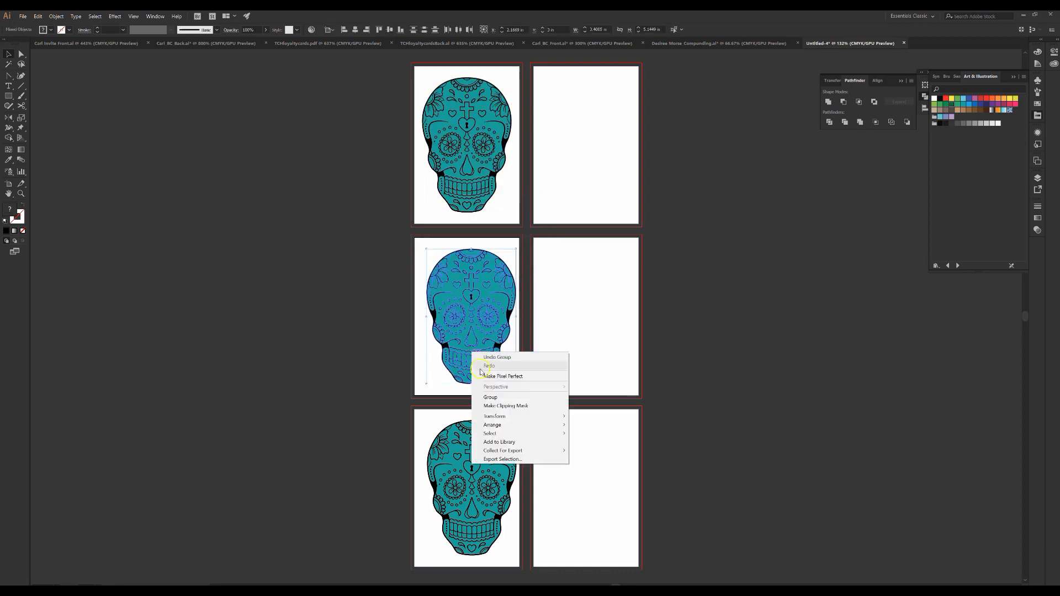
left_click(513, 396)
Group the skull on the third artboard
left_click(413, 421)
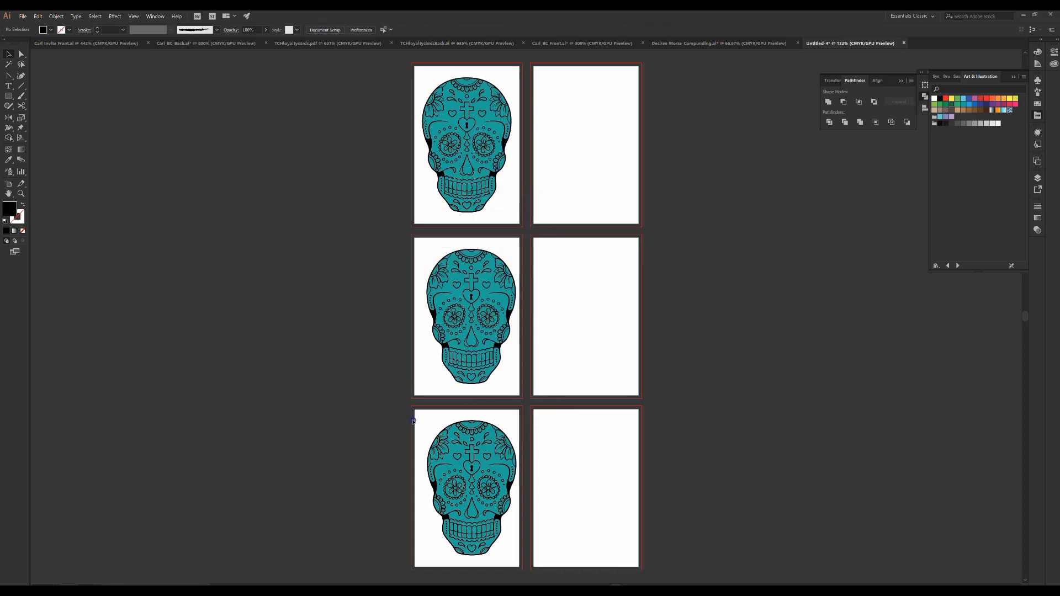
left_click(493, 554)
right_click(484, 511)
left_click(494, 452)
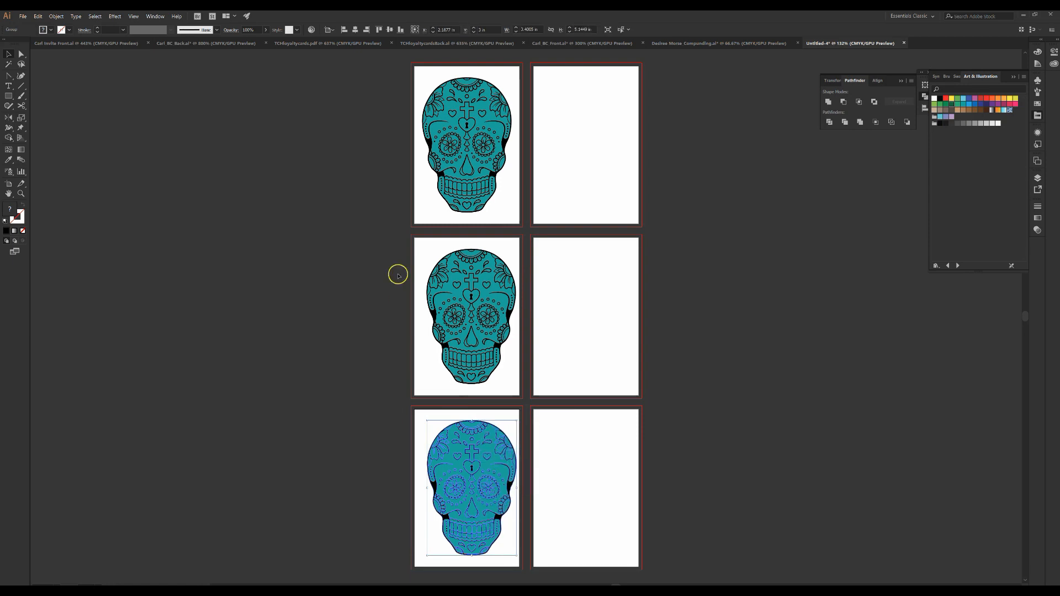
Try to center all three skulls horizontally on their artboards, and undo the last three actions
left_click(398, 273)
left_click_drag(387, 131, 521, 422)
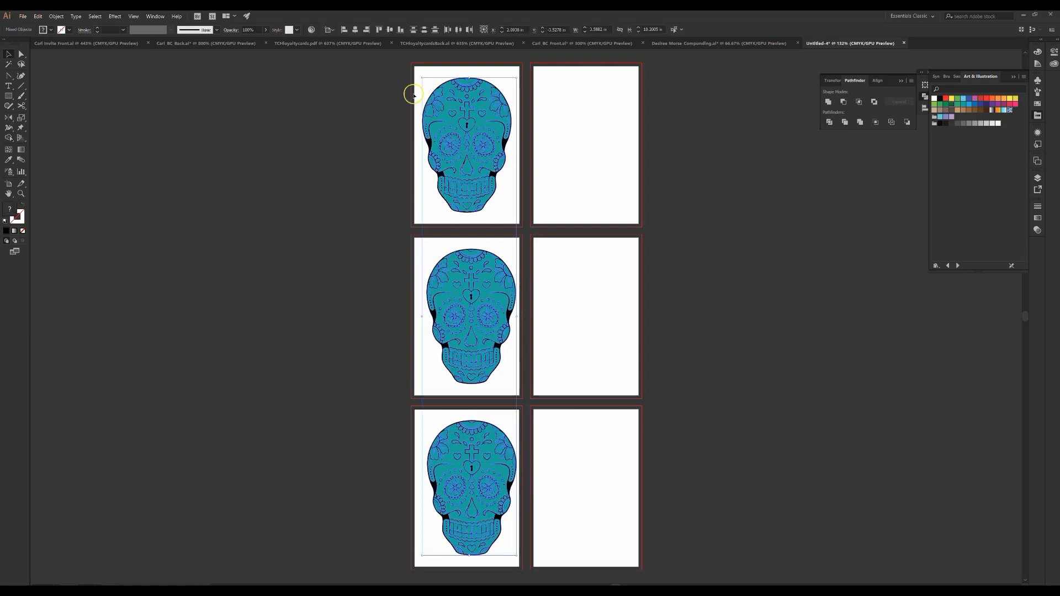
left_click(355, 29)
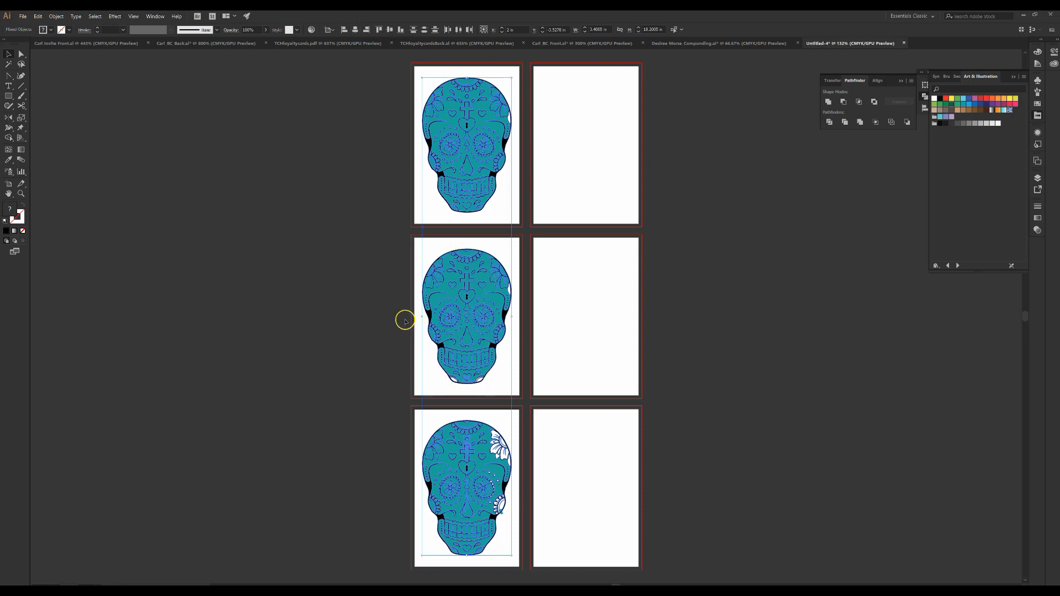
left_click(398, 321)
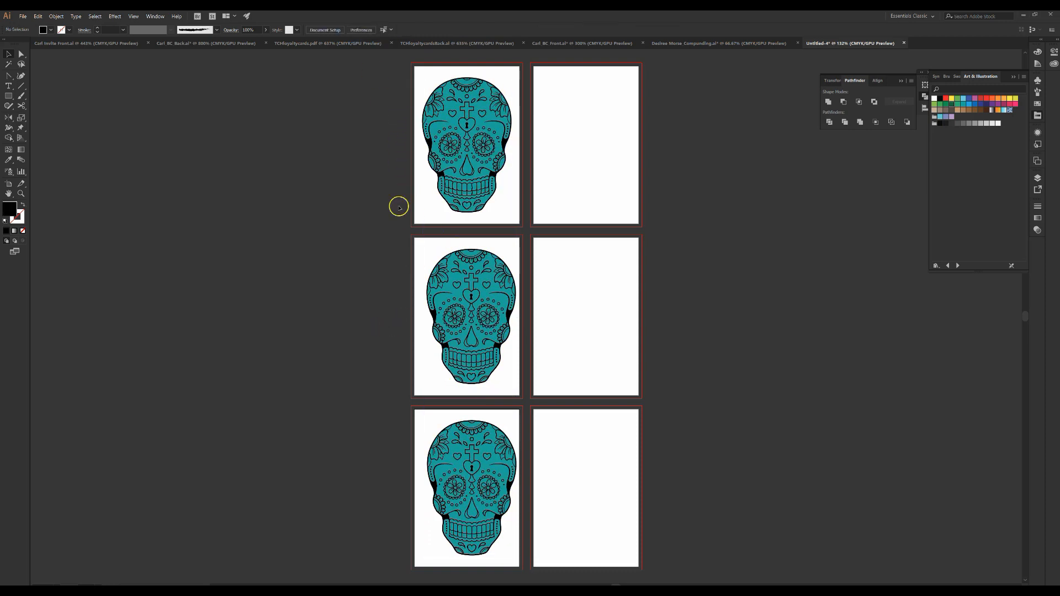
key("ctrl+z")
key("ctrl+z")
key("ctrl+z")
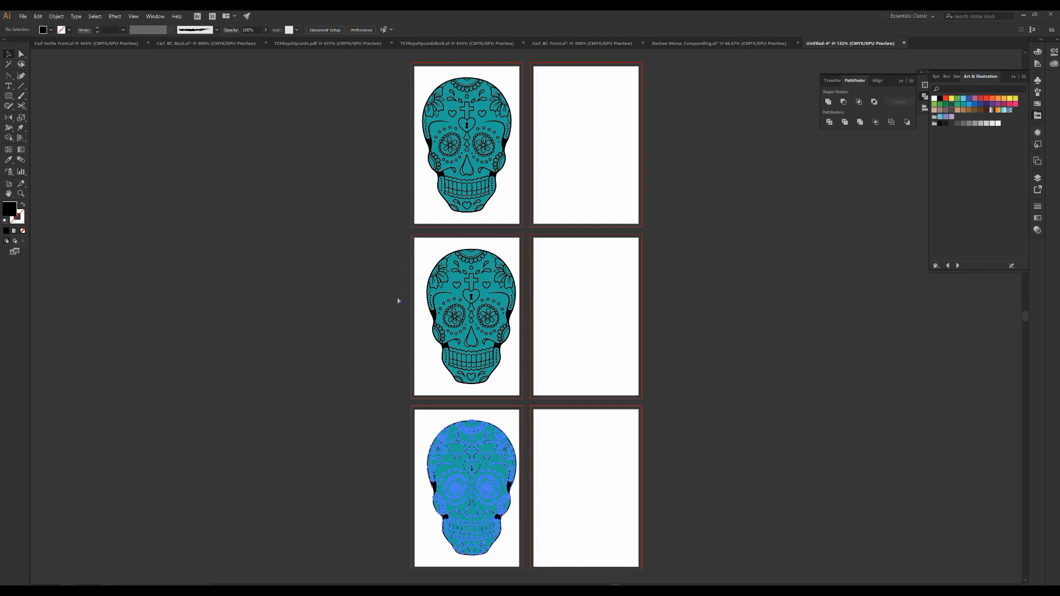
Regroup the skull on the first artboard
left_click(453, 251)
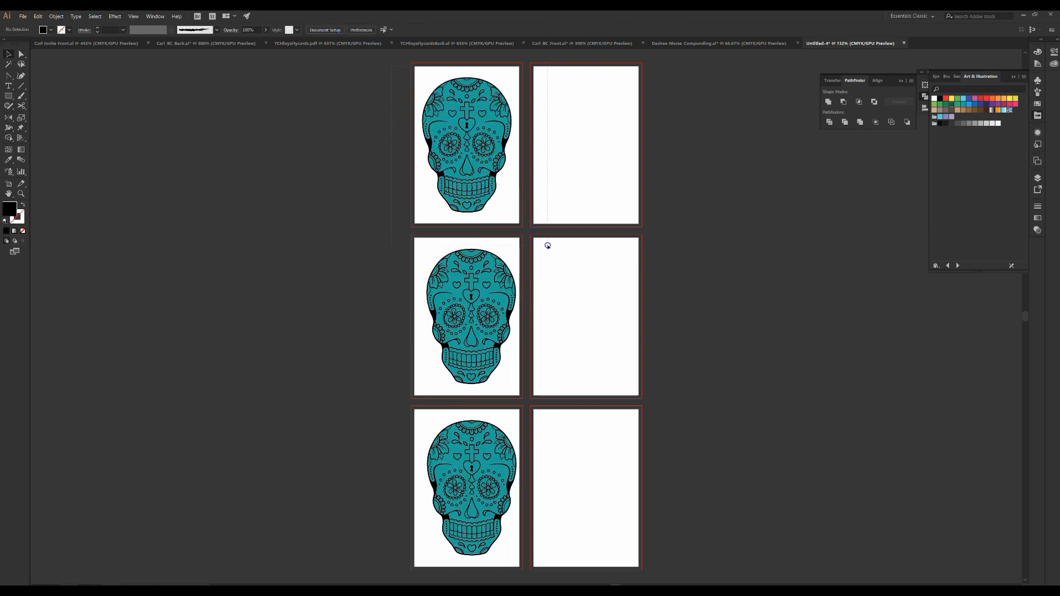
left_click_drag(548, 245, 538, 224)
right_click(480, 161)
left_click(514, 208)
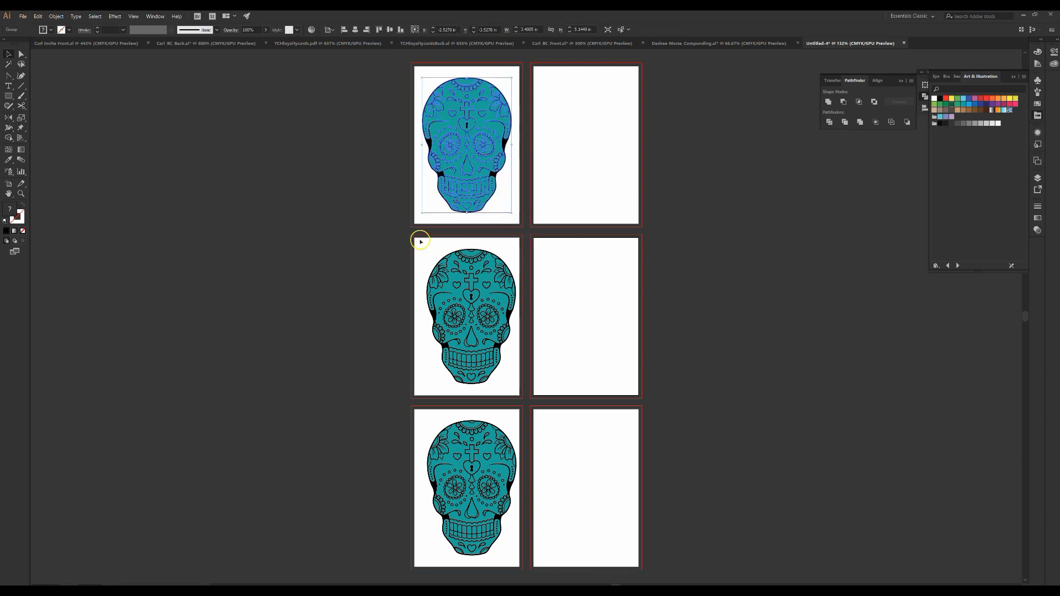
Select the skull on the second artboard and group it
left_click(421, 242)
left_click_drag(535, 409, 473, 315)
right_click(473, 314)
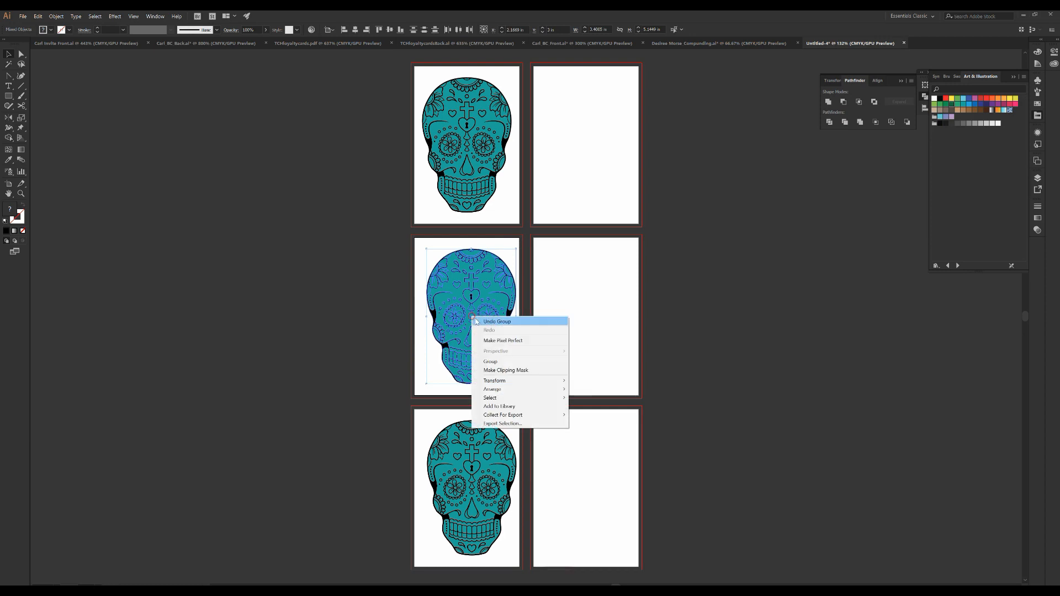
left_click(521, 360)
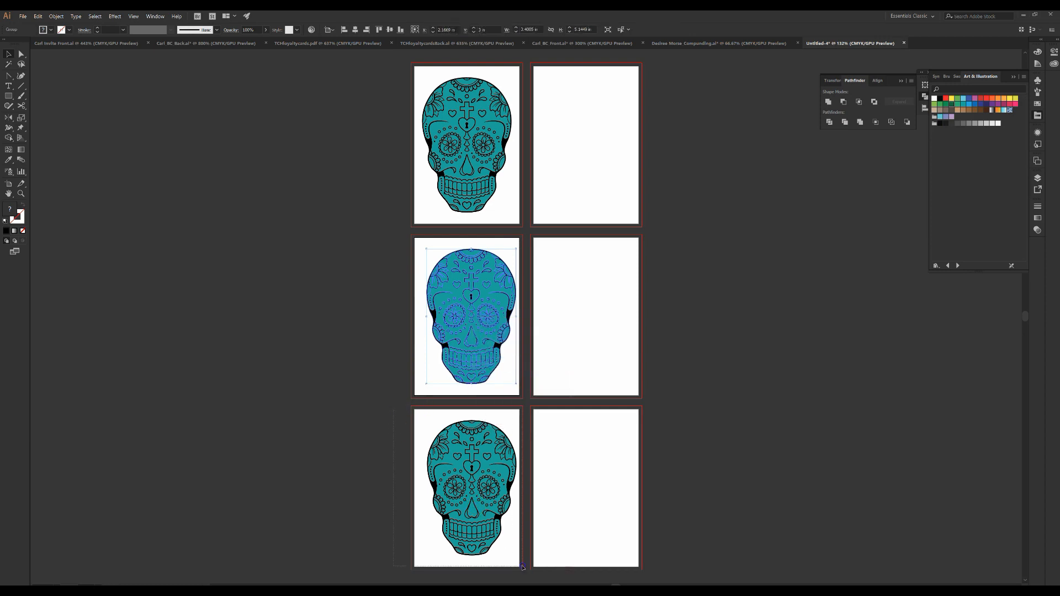
Group the skull on the second artboard once more
left_click_drag(523, 568, 523, 568)
right_click(476, 381)
left_click(520, 426)
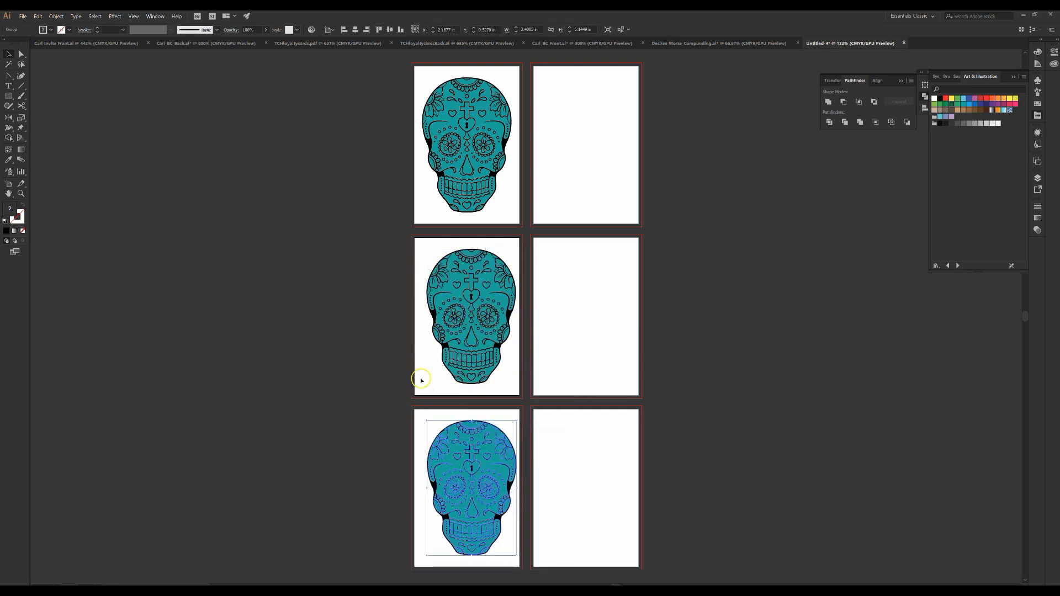
left_click(421, 381)
Try to align all the artwork to the artboard centre, and undo the last alignment
key("ctrl+a")
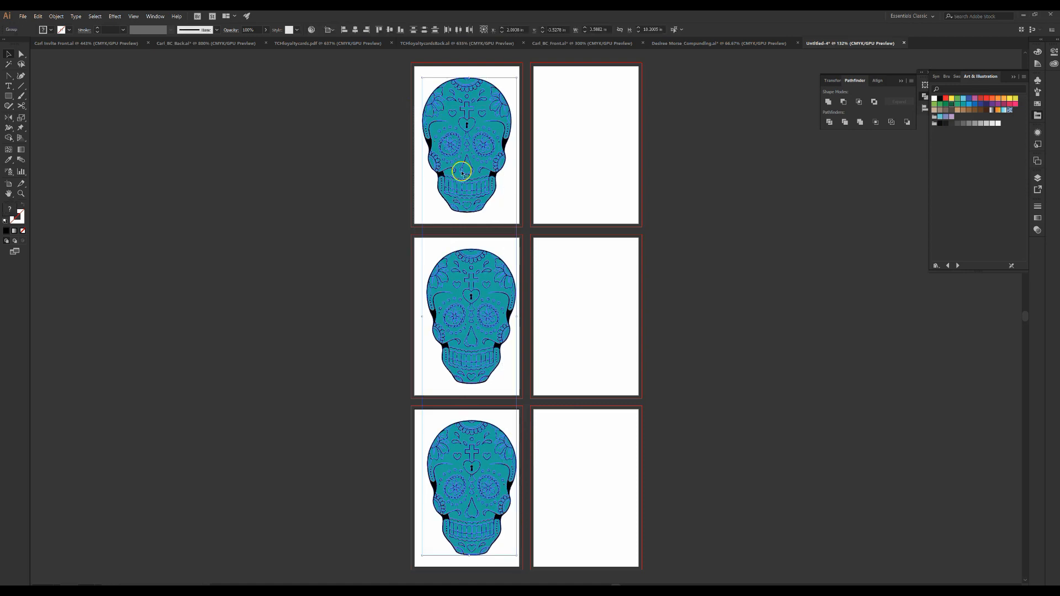
left_click(355, 31)
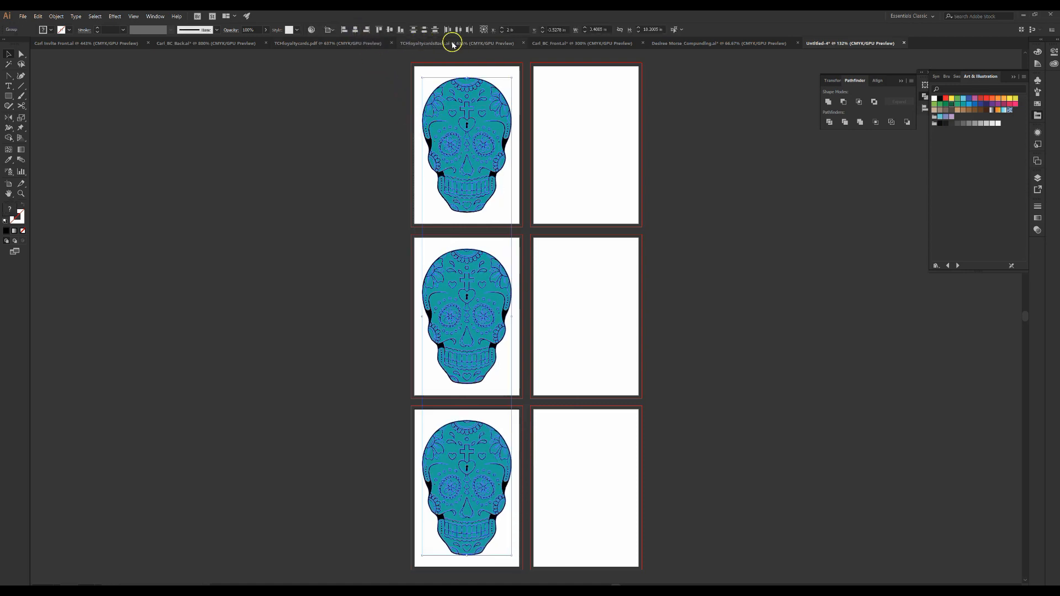
left_click(390, 30)
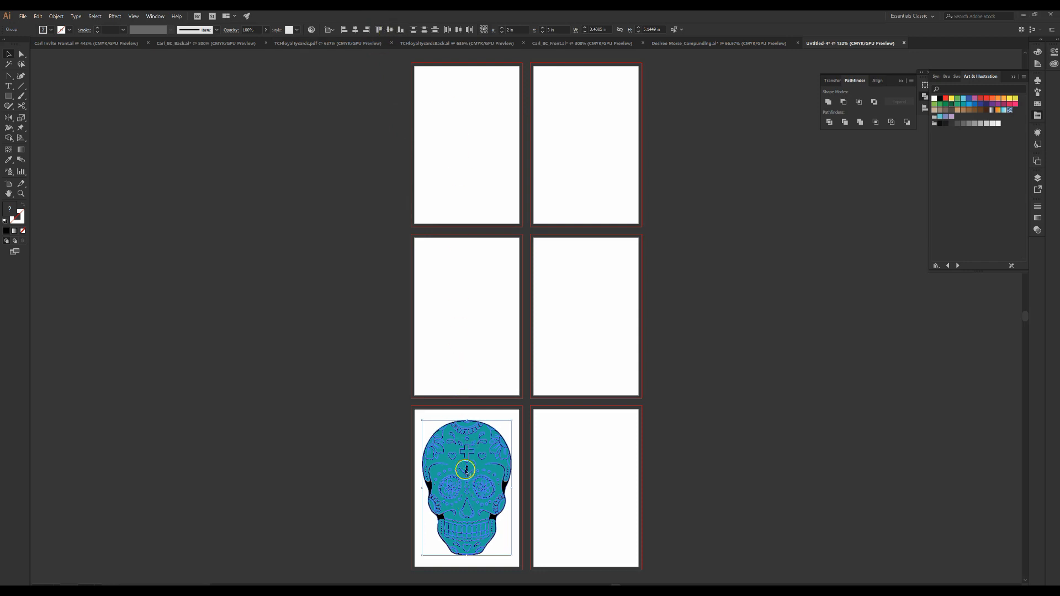
key("ctrl+z")
left_click(414, 197)
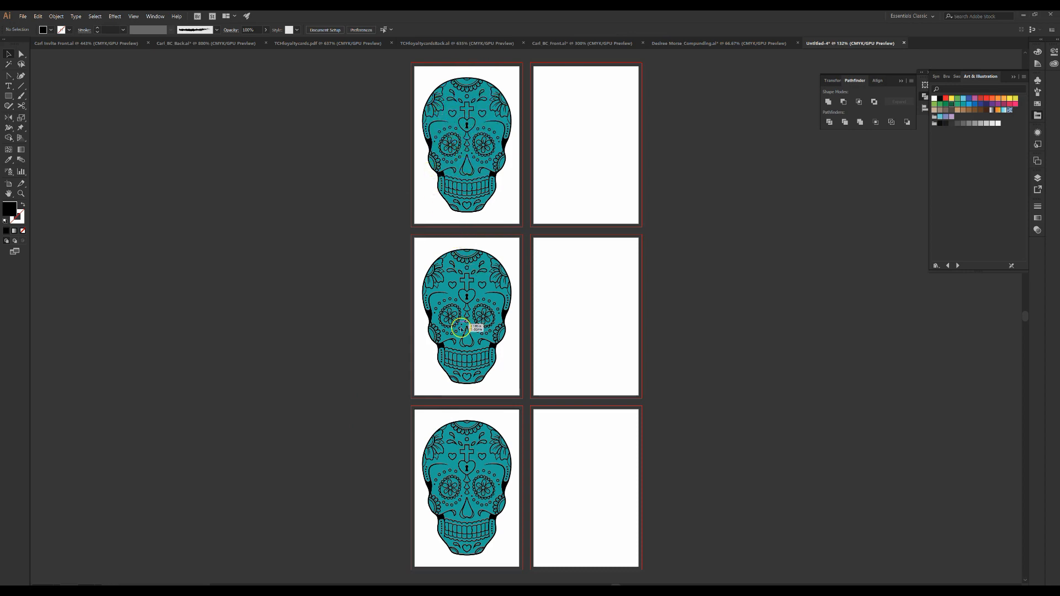
Try to center the first artboard's skull vertically, and undo the move
left_click(452, 84)
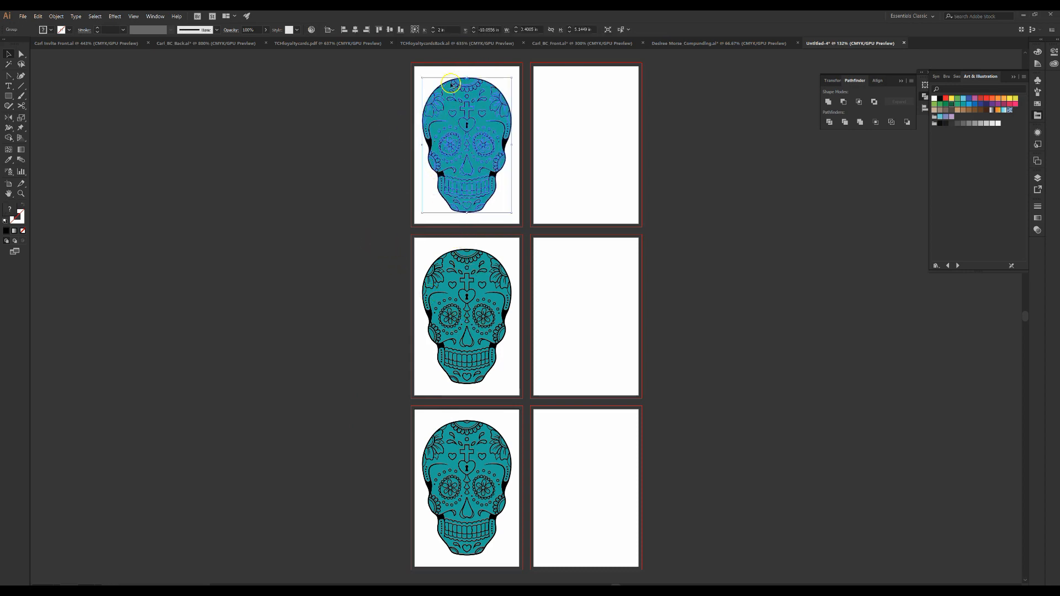
left_click(392, 31)
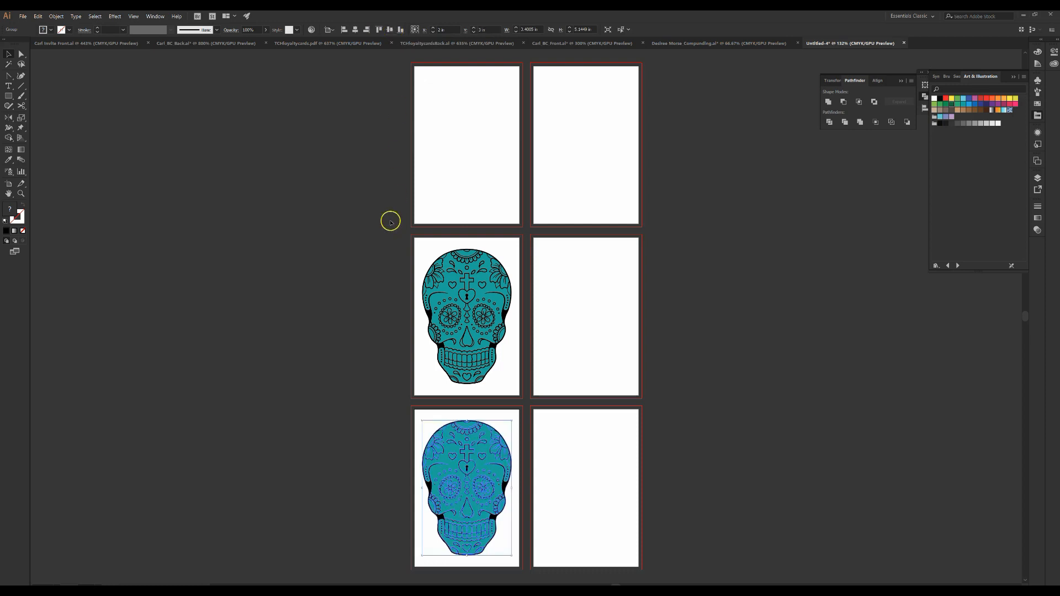
key("ctrl+z")
left_click(421, 216)
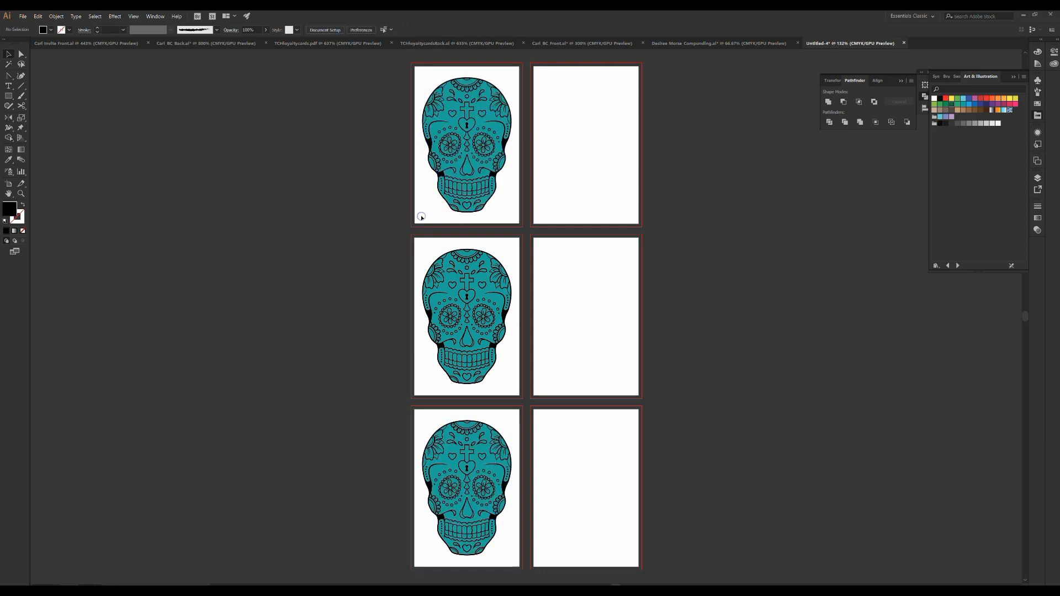
Select each skull in turn to check how it is grouped
left_click(432, 116)
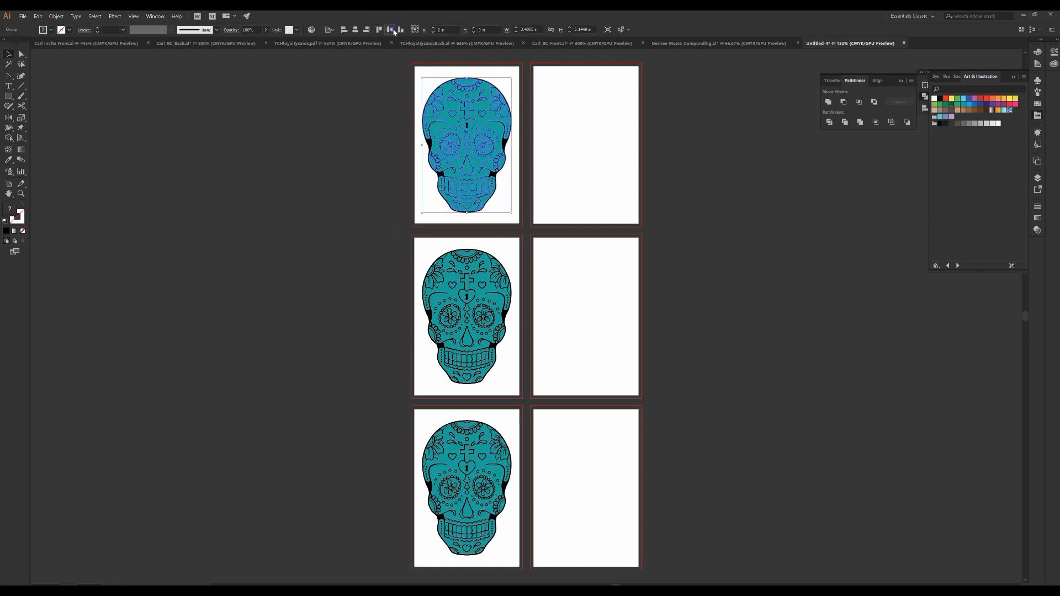
left_click(430, 253)
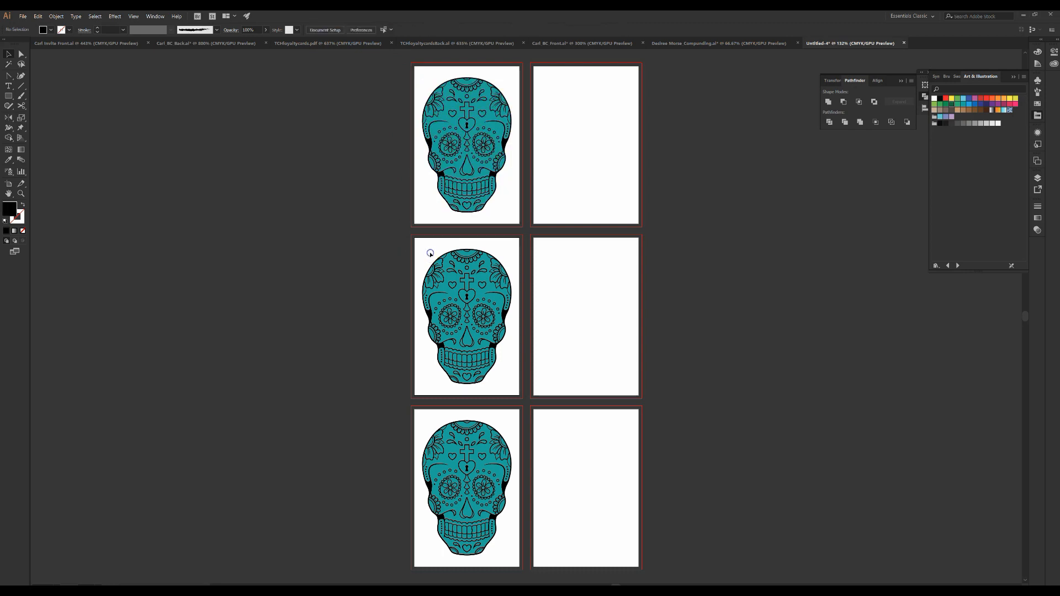
left_click(444, 281)
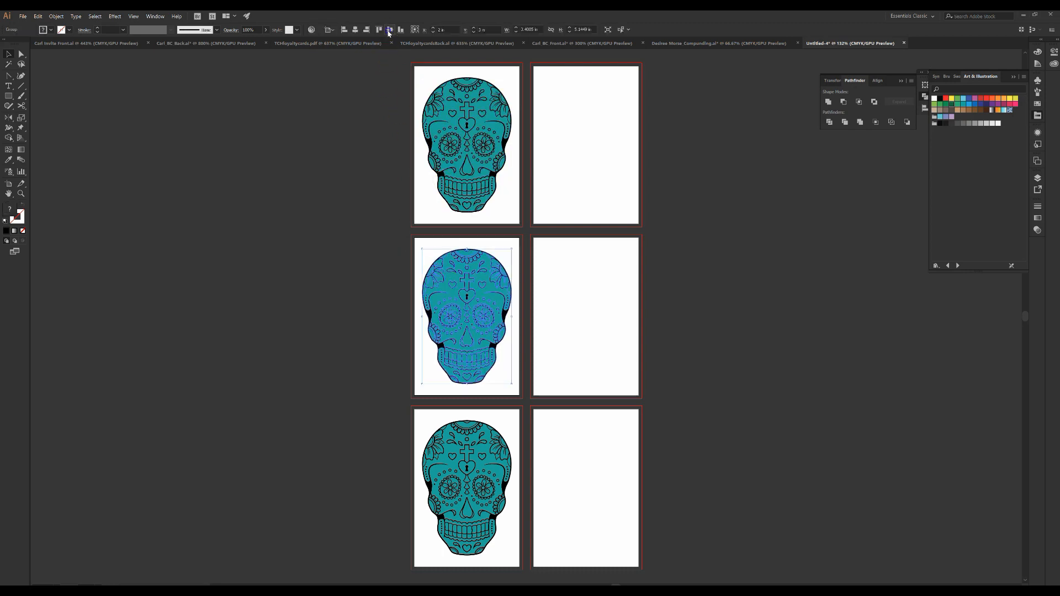
left_click(446, 425)
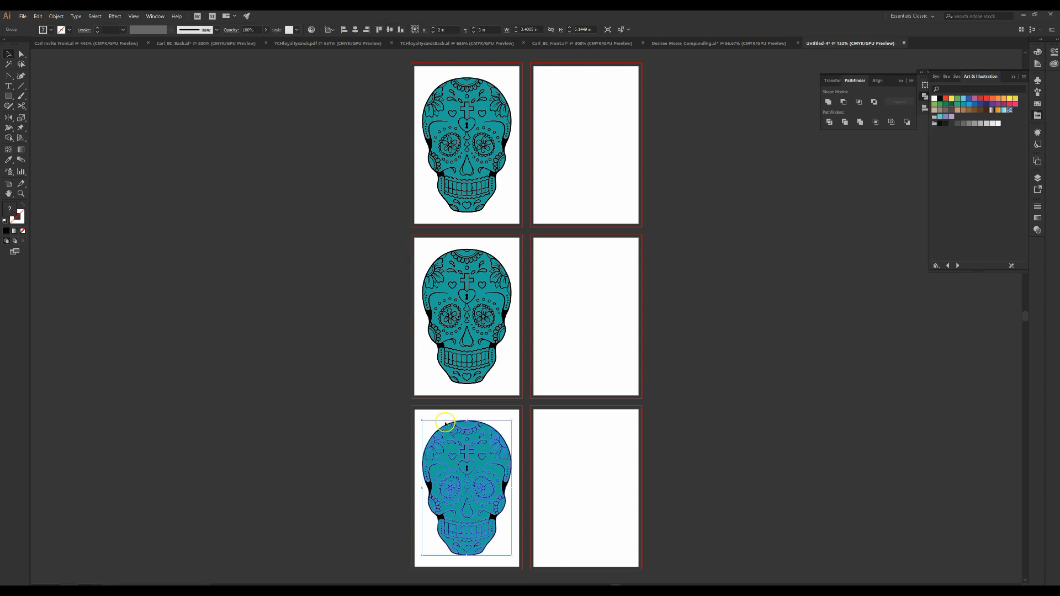
left_click(434, 418)
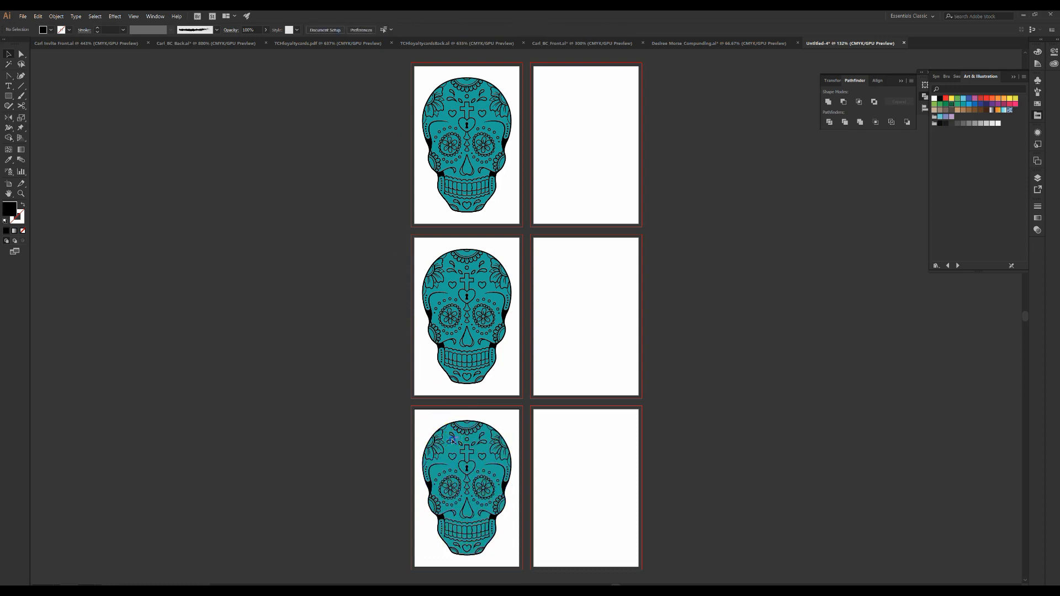
left_click(452, 441)
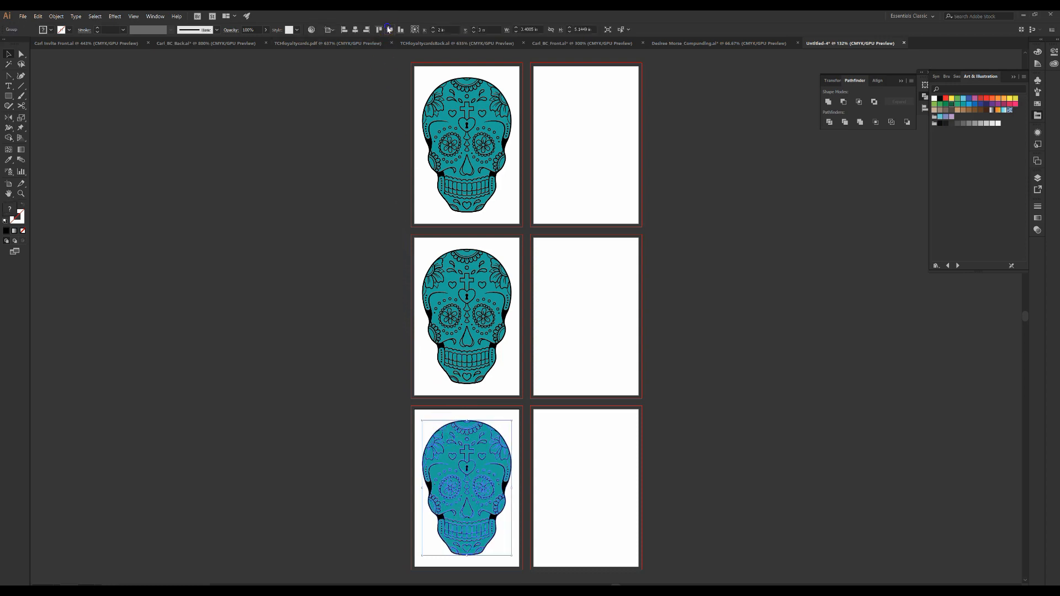
left_click(373, 356)
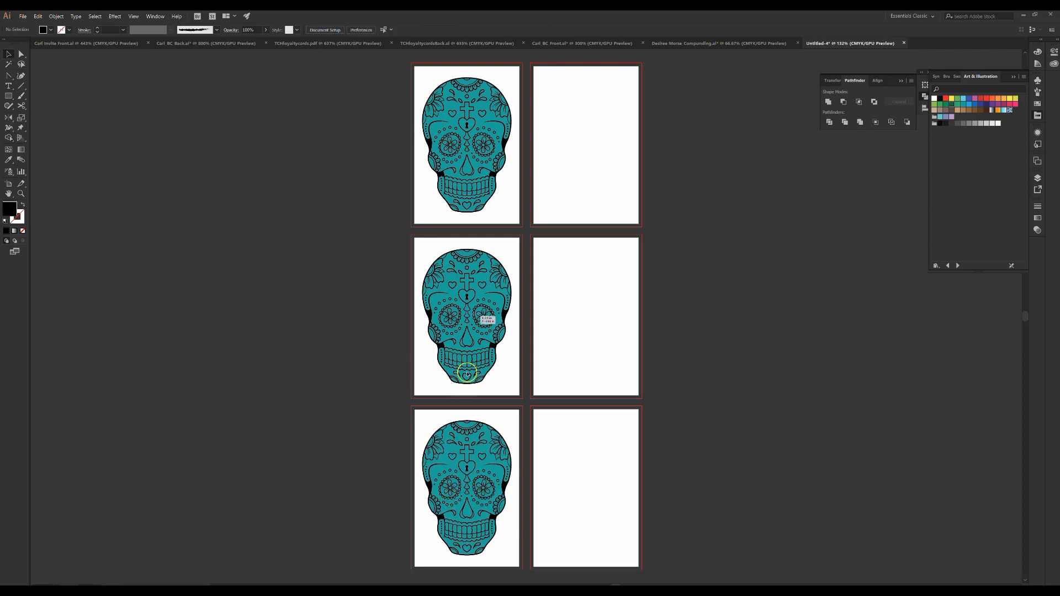
Select all the artwork and inspect how the third skull's paths are grouped
key("ctrl+a")
right_click(465, 476)
left_click(486, 531)
left_click(396, 455)
left_click(473, 466)
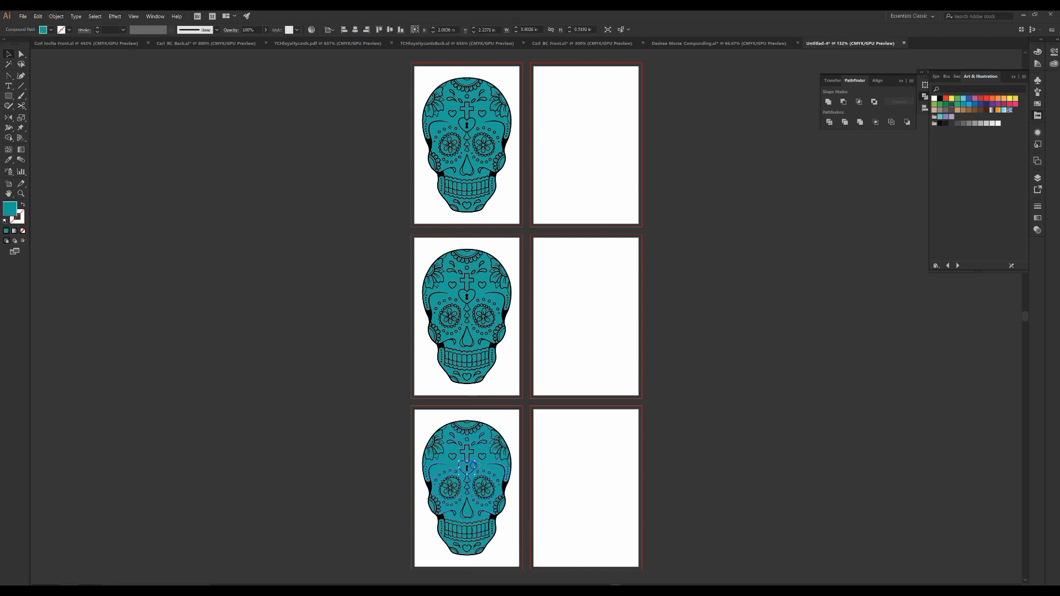
left_click(552, 403)
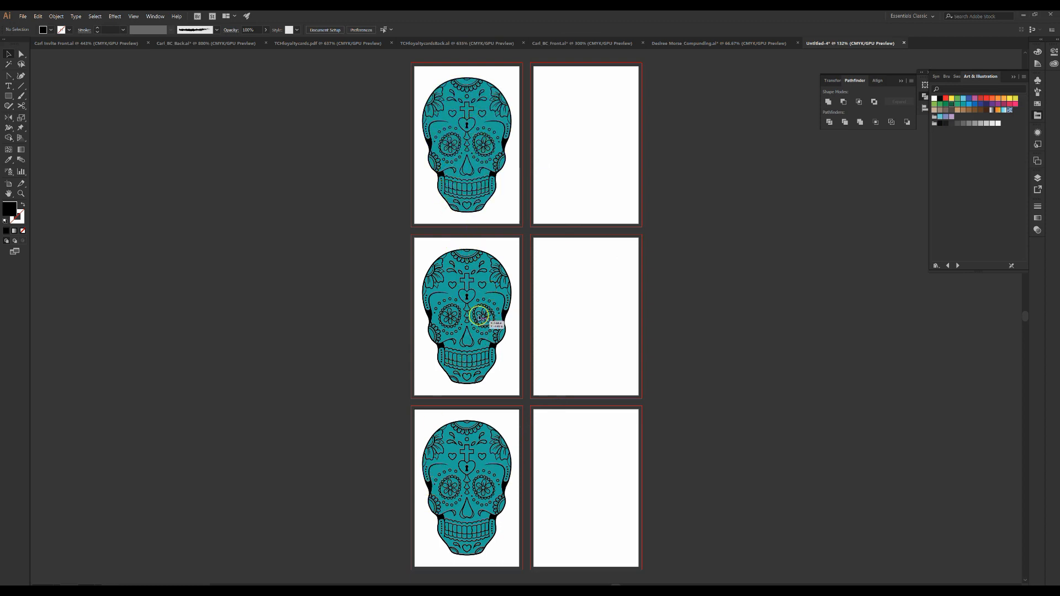
Zoom in on the second artboard's skull and inspect its individual paths
key("ctrl+plus")
key("ctrl+plus")
key("ctrl+plus")
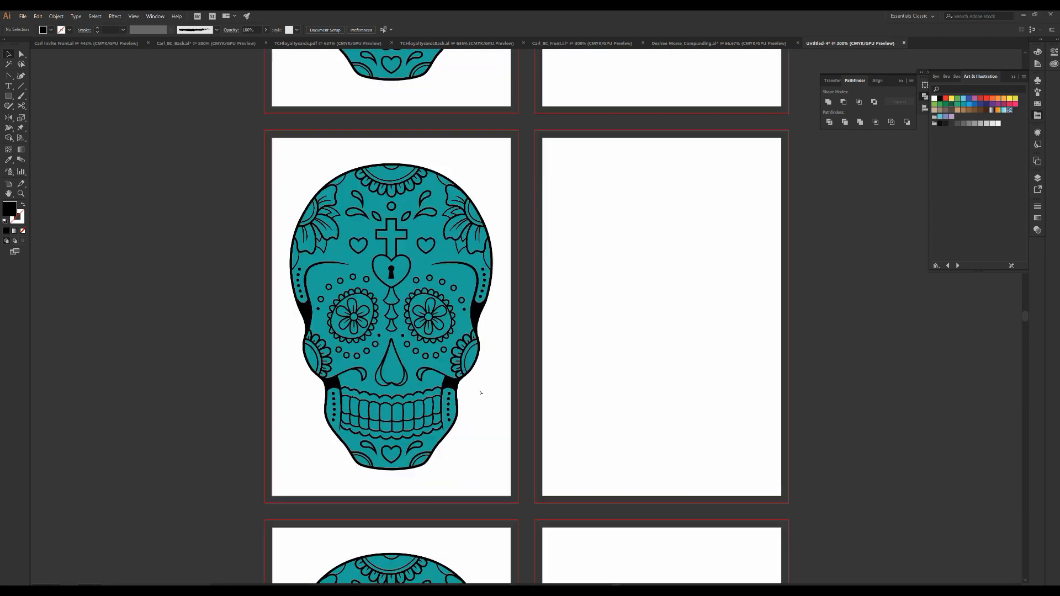
left_click_drag(445, 176, 526, 528)
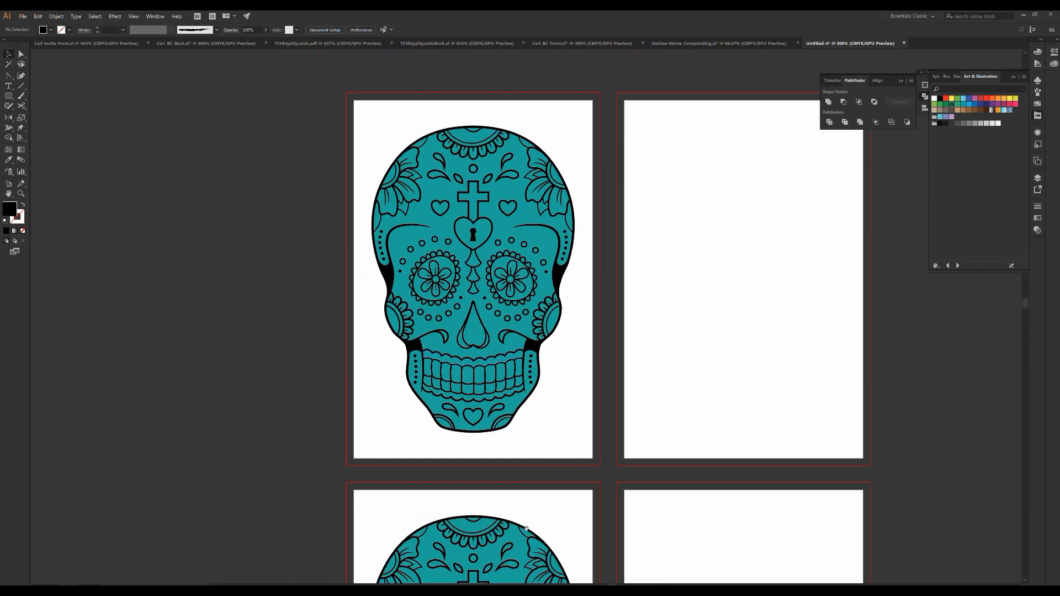
left_click_drag(586, 315, 619, 373)
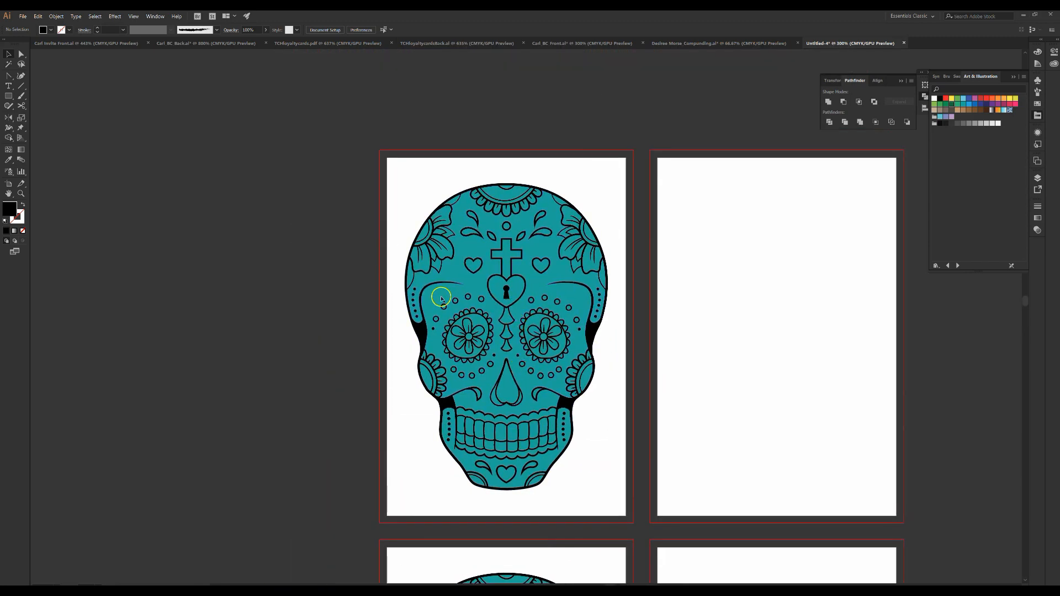
left_click(569, 308)
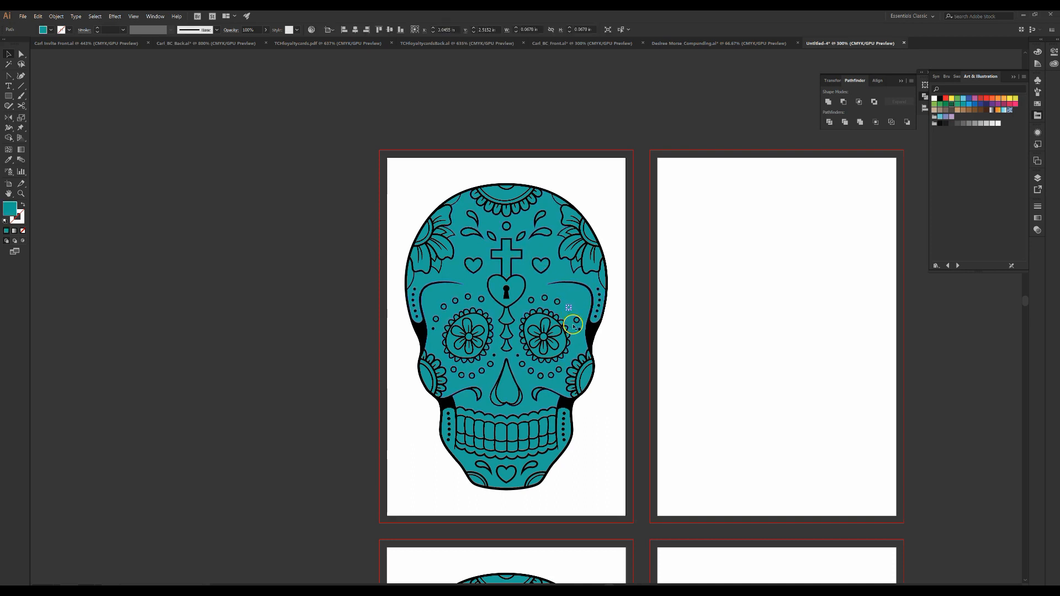
left_click(576, 322)
left_click(610, 347)
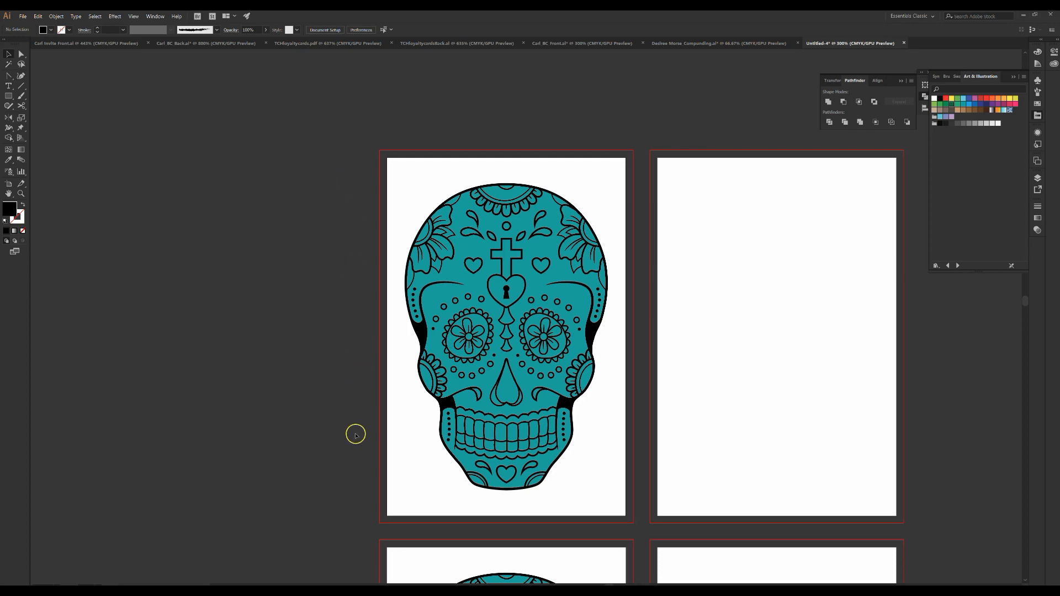
scroll(357, 434, "down", 2)
scroll(362, 433, "up", 2)
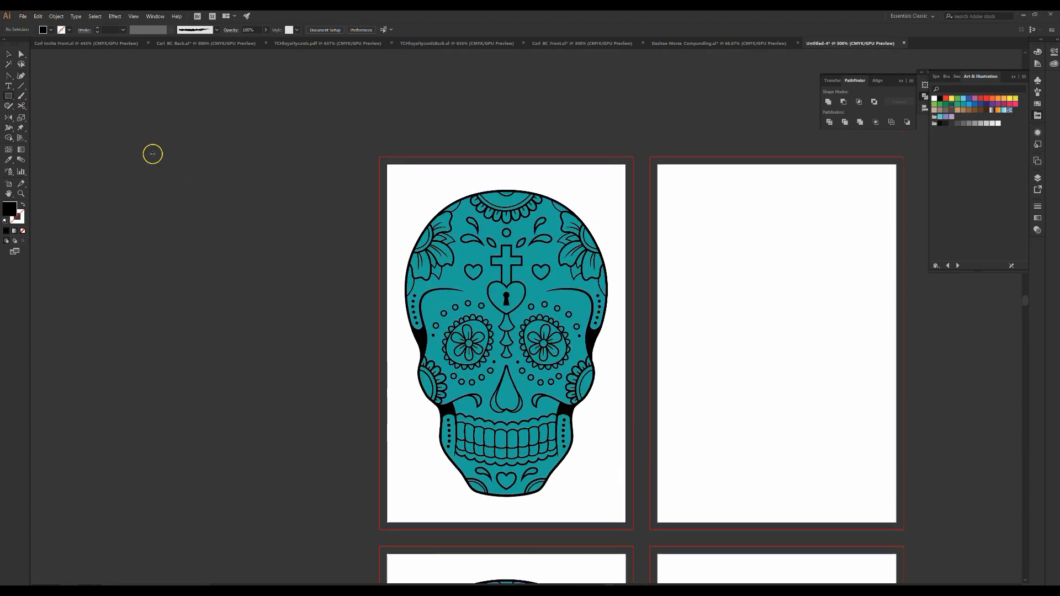
Draw a square about 0.43 in wide beside the artboard and duplicate it into a vertical column of ten squares
left_click_drag(322, 193, 347, 220)
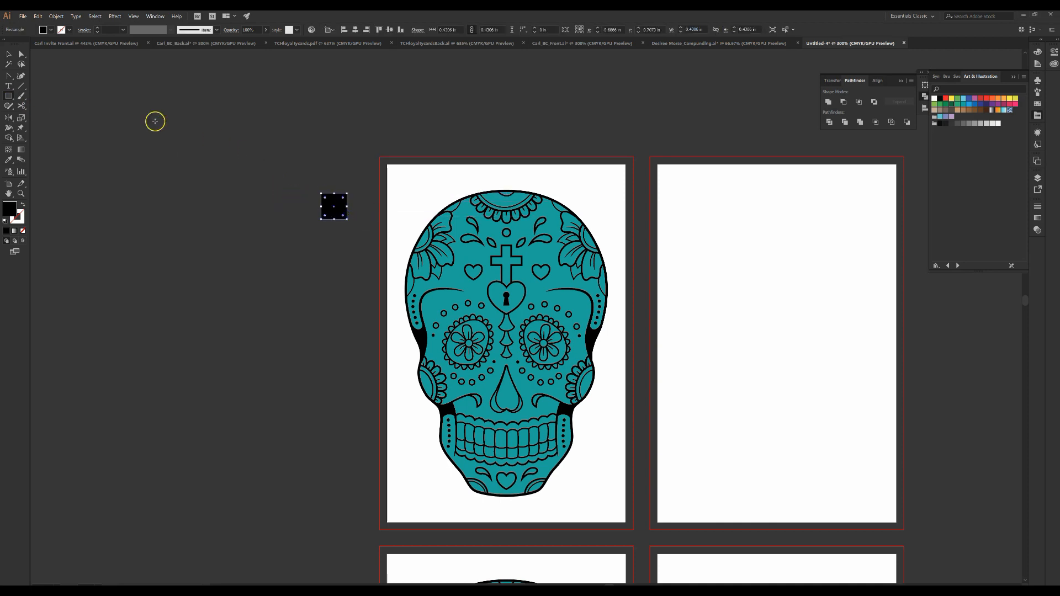
left_click(8, 55)
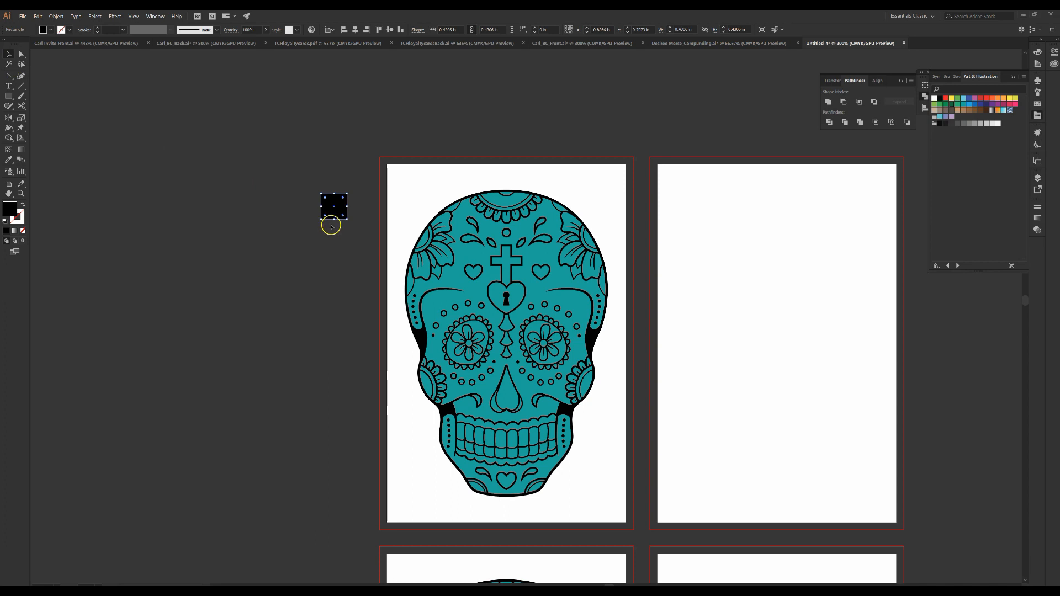
left_click_drag(334, 206, 329, 365)
left_click_drag(329, 365, 329, 407)
left_click_drag(326, 410, 325, 445)
left_click_drag(327, 439, 333, 175)
left_click_drag(335, 426, 338, 533)
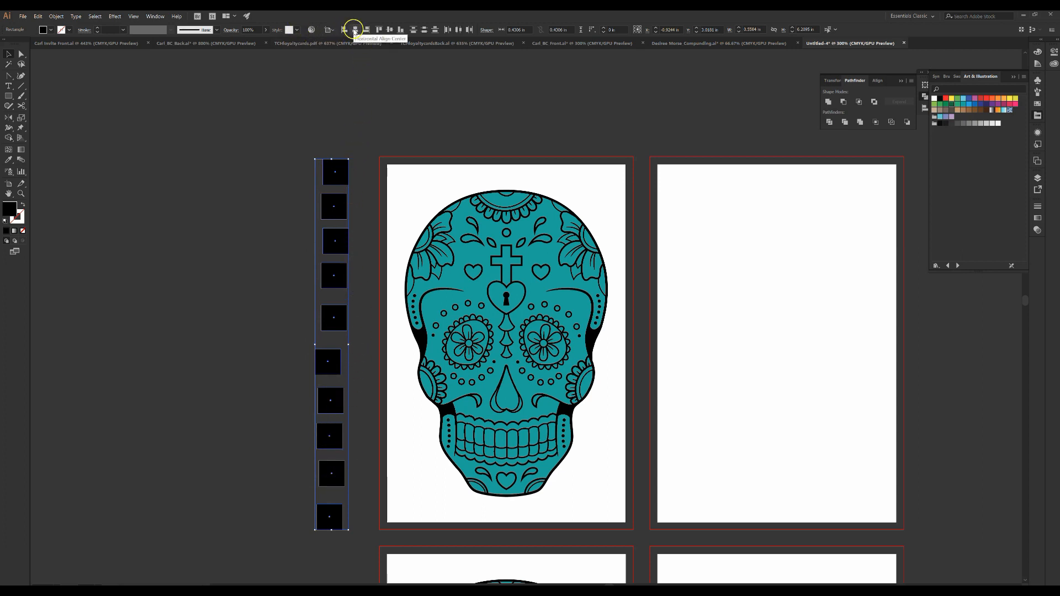
Align the squares to the selection, centering them horizontally and distributing them vertically by centre
left_click(354, 30)
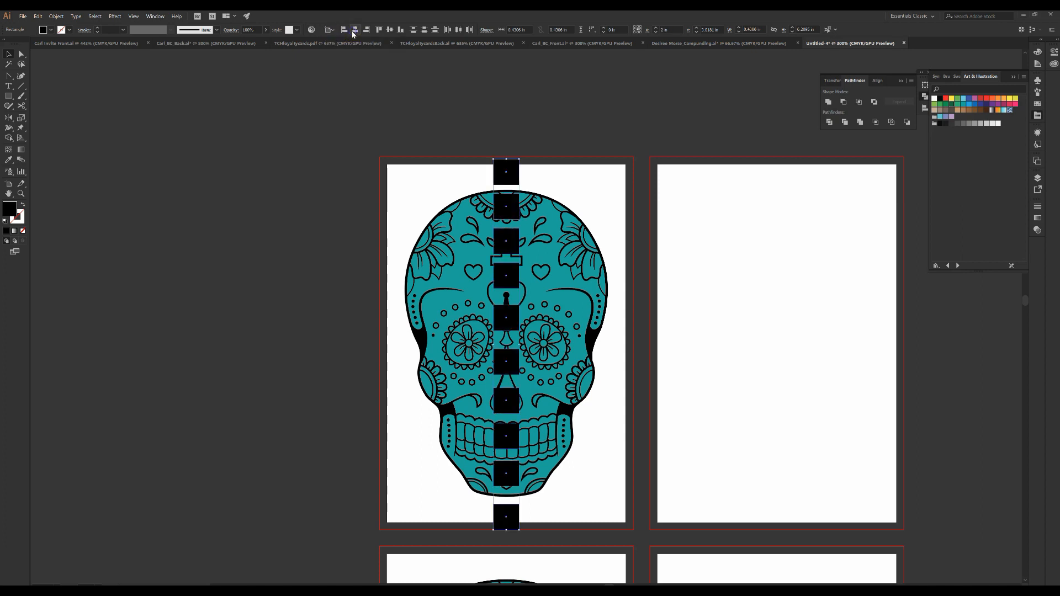
key("ctrl+z")
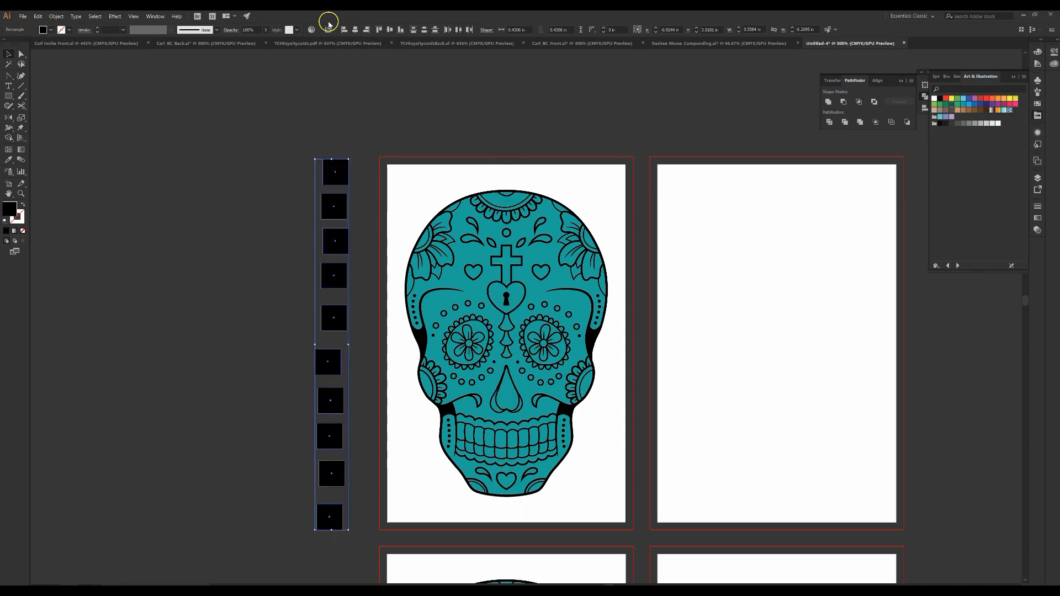
left_click(331, 30)
left_click(337, 38)
left_click(355, 31)
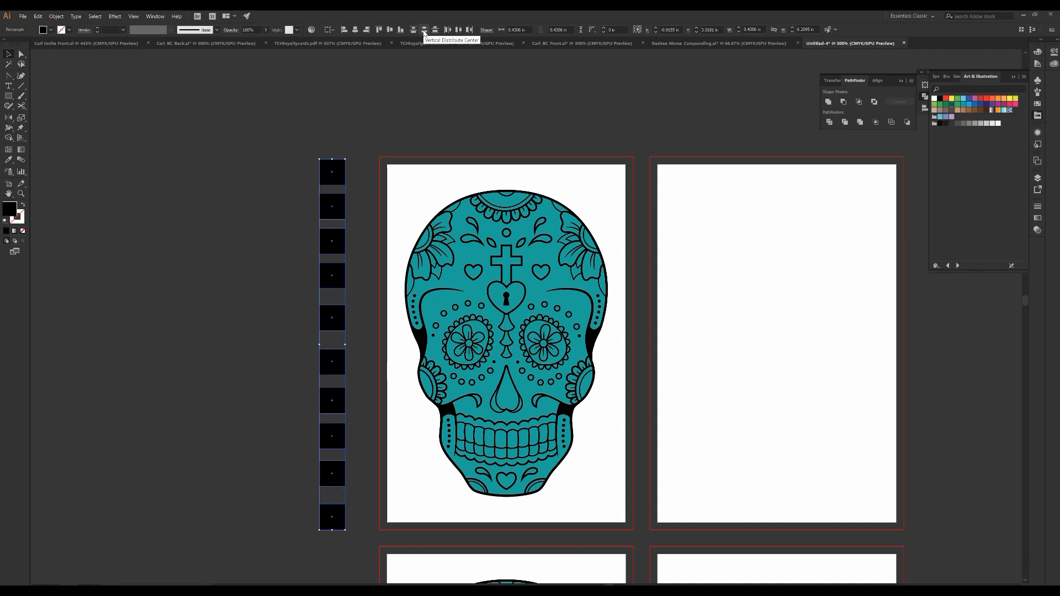
left_click(424, 31)
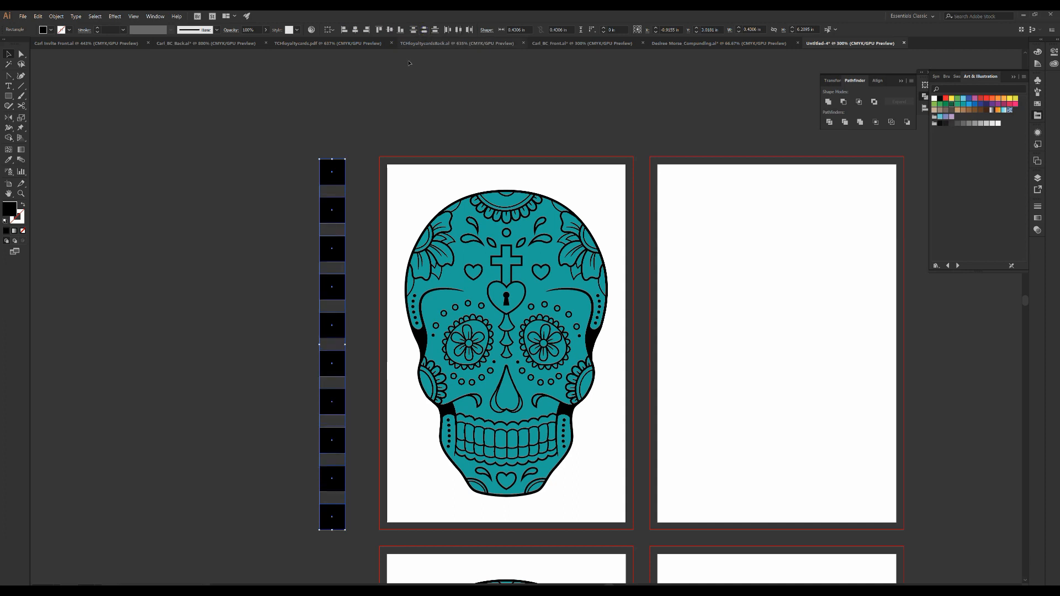
Reposition the bottom and top squares of the column
scroll(282, 271, "down", 3)
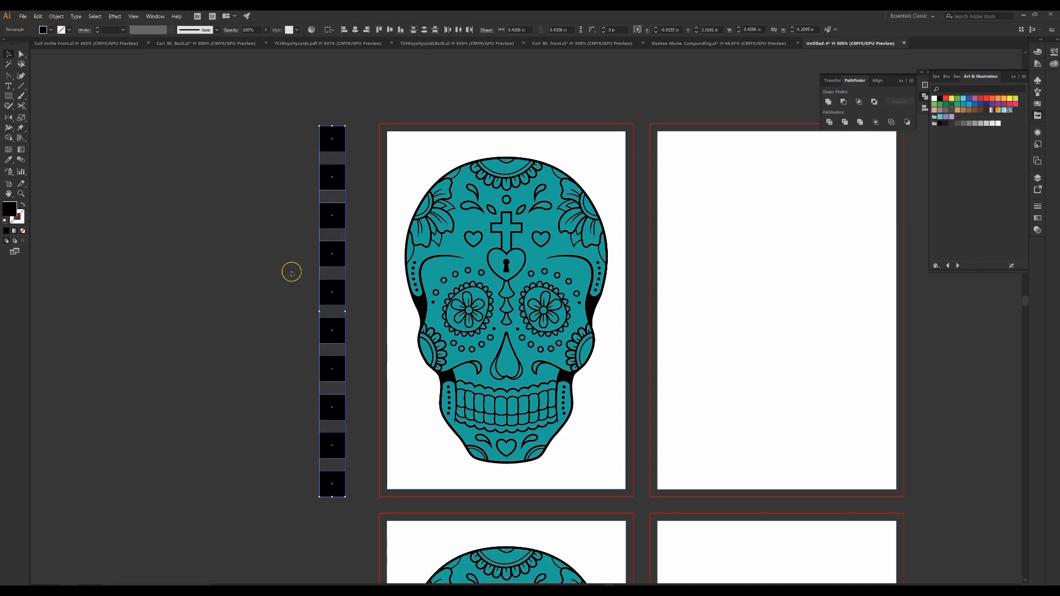
left_click(266, 336)
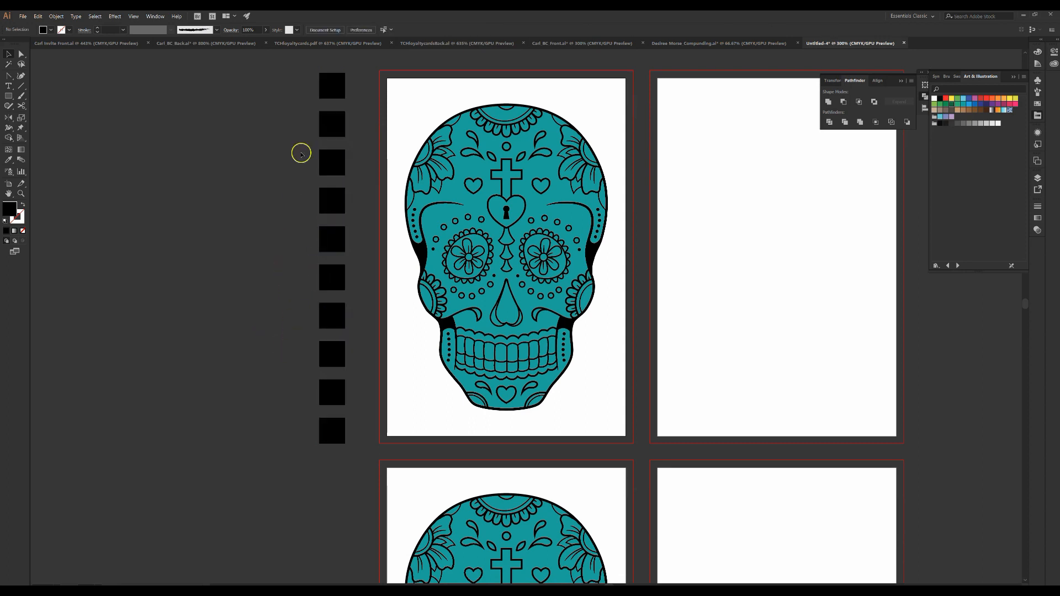
left_click_drag(332, 399, 320, 420)
left_click(260, 412)
left_click_drag(332, 86, 328, 109)
Select all ten squares and distribute them vertically by their centres again
left_click_drag(293, 81, 338, 237)
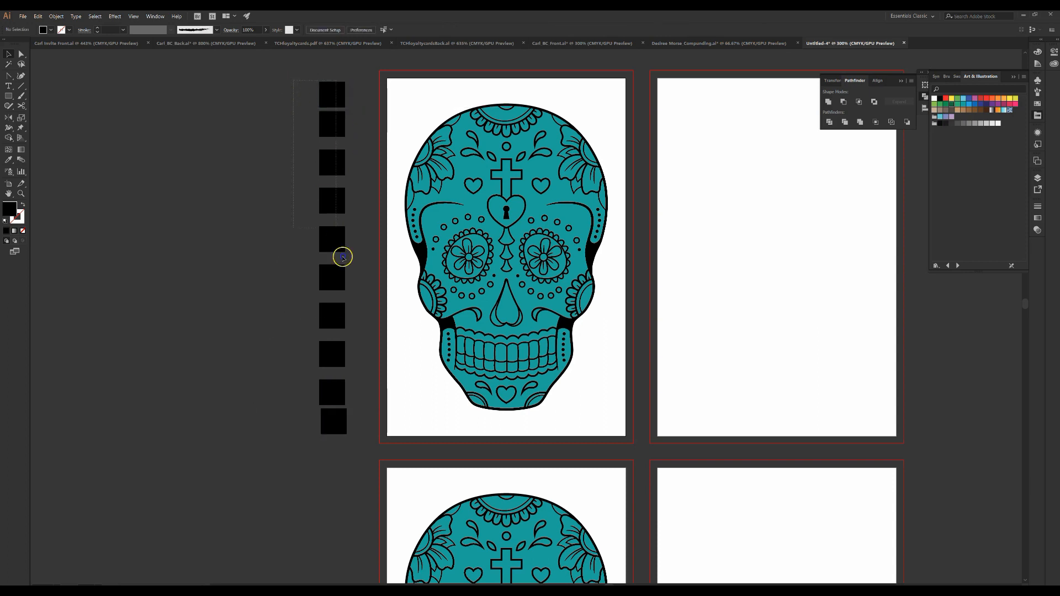
left_click_drag(356, 422, 355, 422)
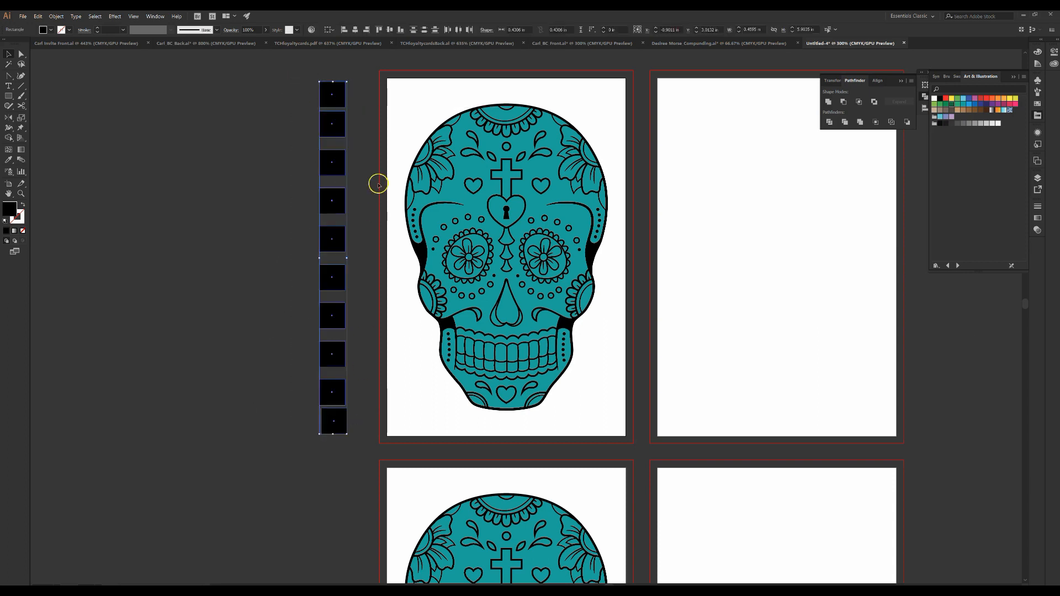
left_click(430, 30)
left_click(264, 192)
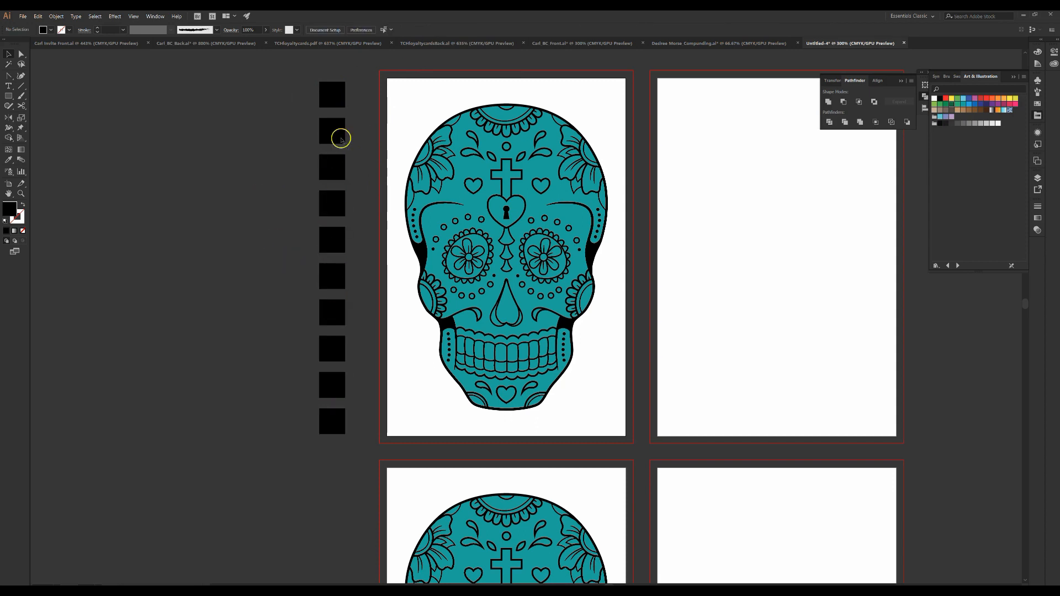
Duplicate the column of squares beside the second and third rows of artboards
key("ctrl+minus")
key("ctrl+minus")
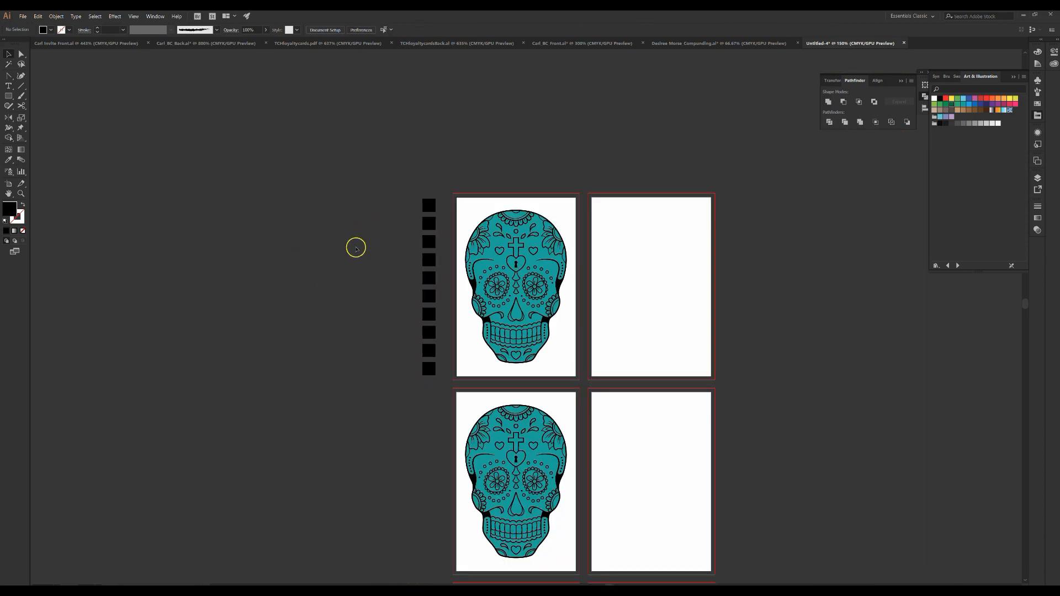
left_click_drag(435, 353, 437, 366)
left_click(395, 289)
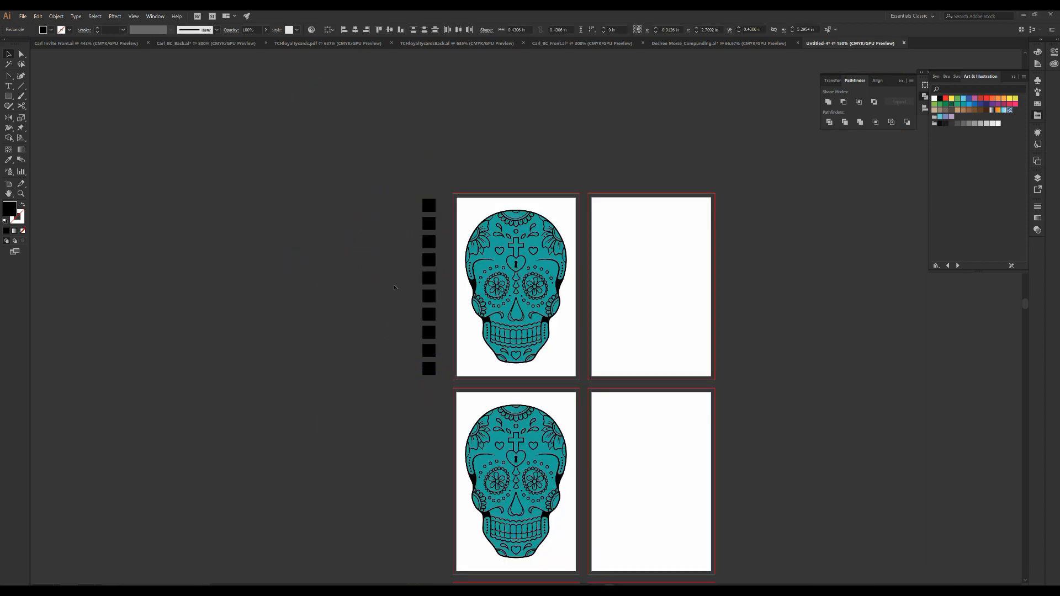
left_click_drag(441, 366, 435, 566)
scroll(426, 499, "down", 3)
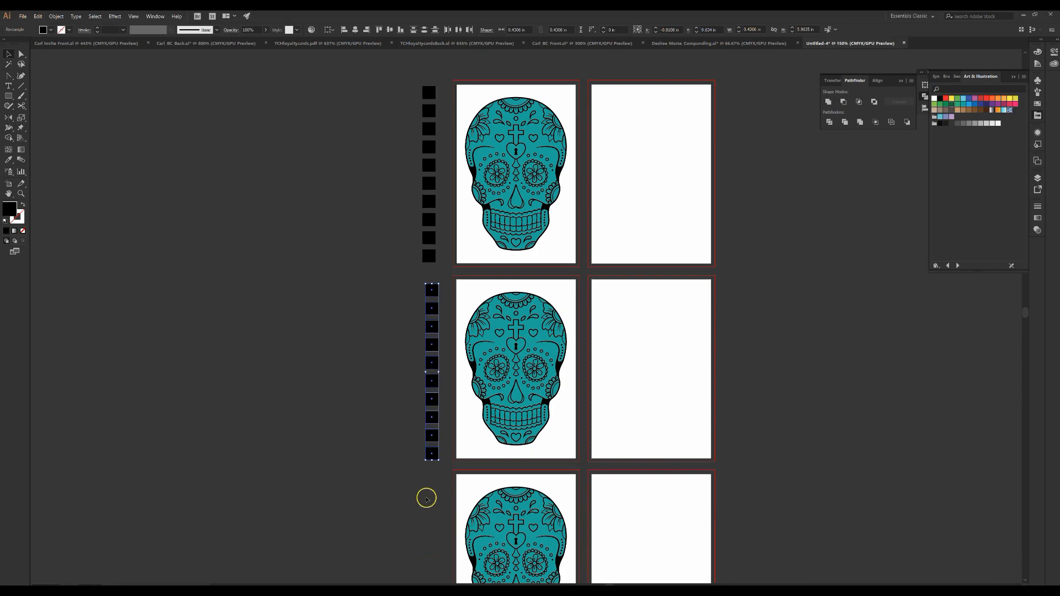
left_click_drag(439, 445, 430, 561)
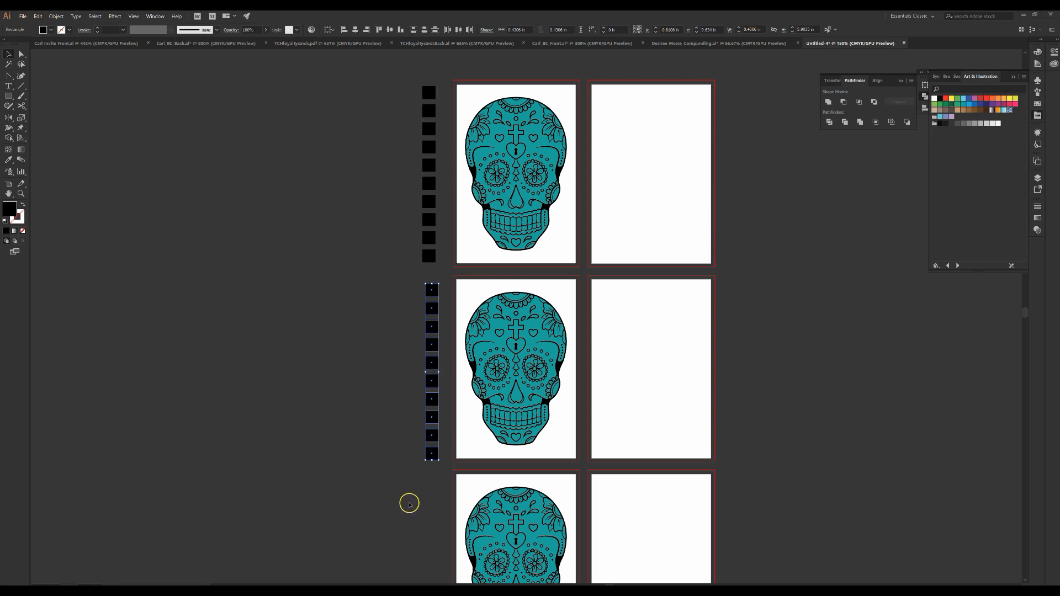
scroll(433, 473, "down", 5)
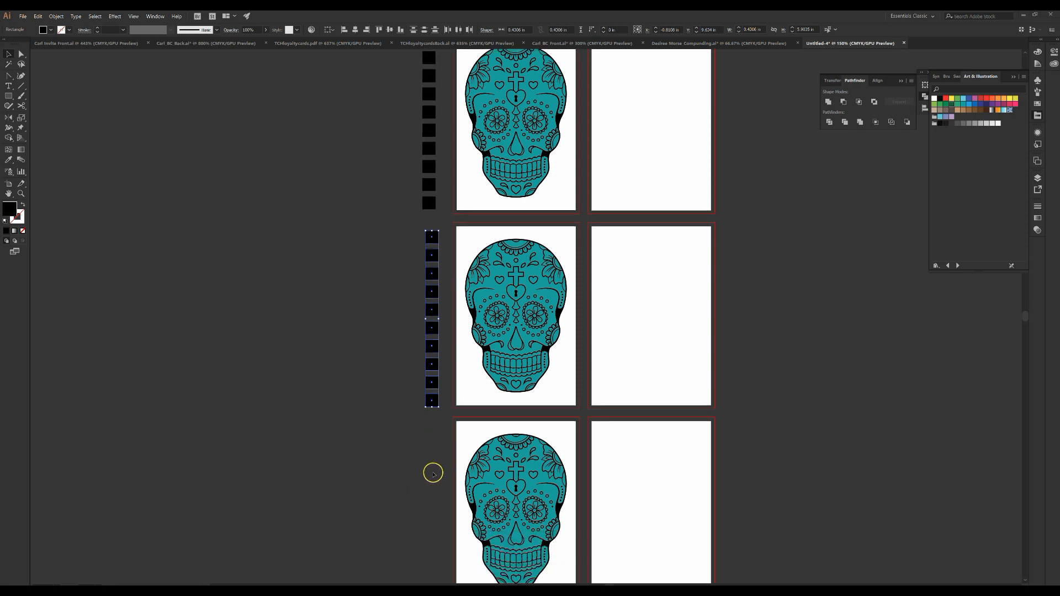
left_click_drag(431, 317, 435, 510)
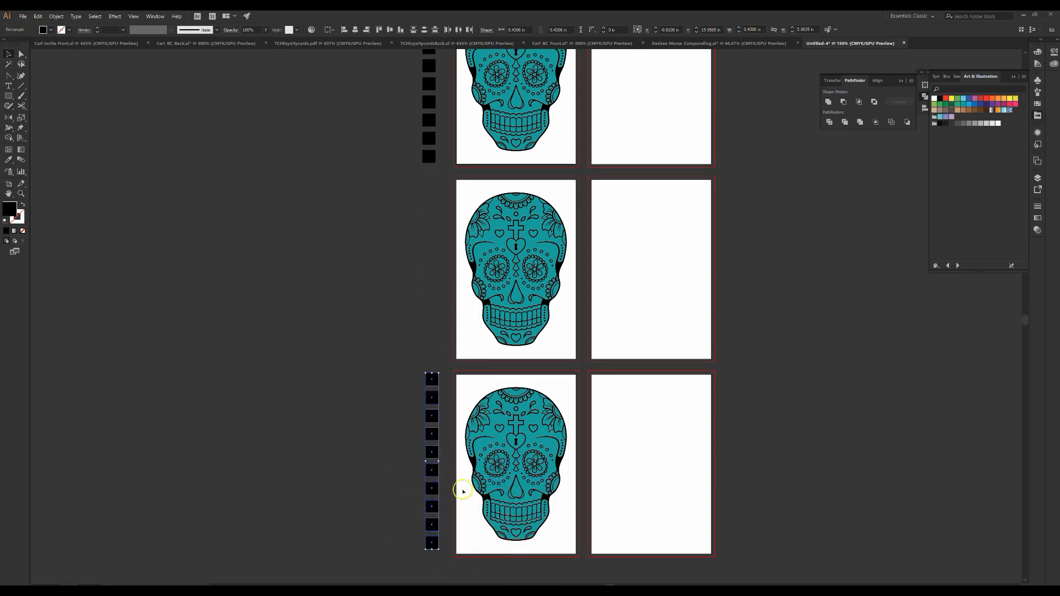
left_click_drag(445, 318, 431, 238)
left_click(417, 441)
scroll(397, 240, "up", 5)
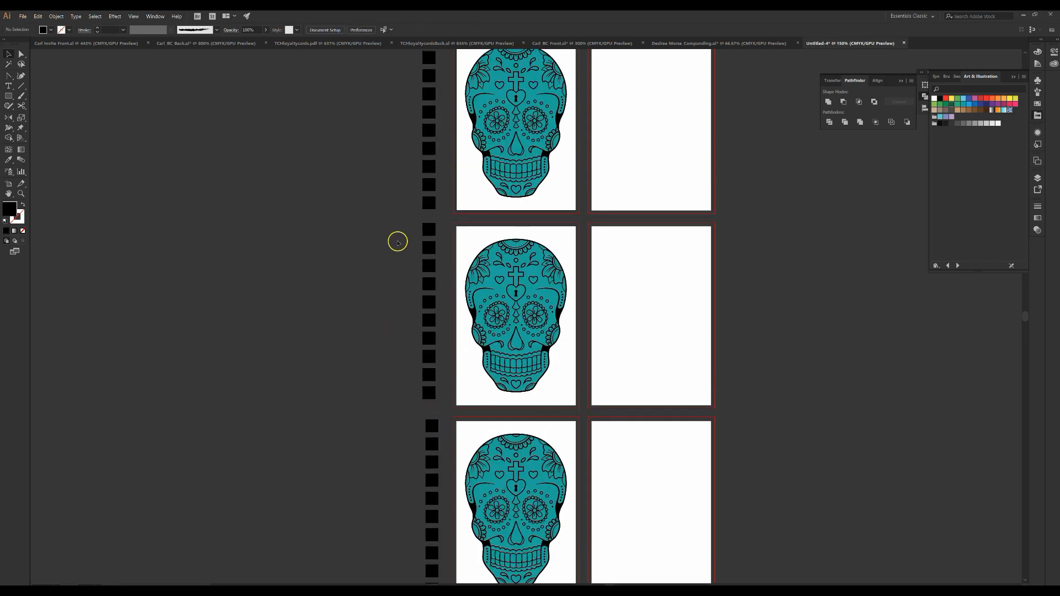
Fill the crown shape at the top of the skull with pink
key("ctrl+=")
key("ctrl+=")
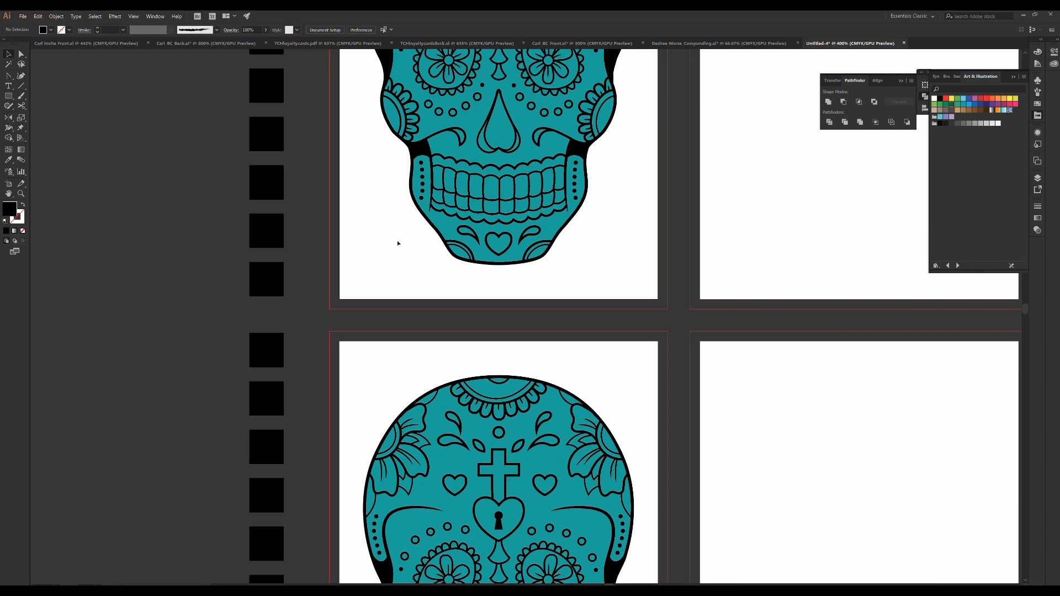
scroll(398, 243, "down", 5)
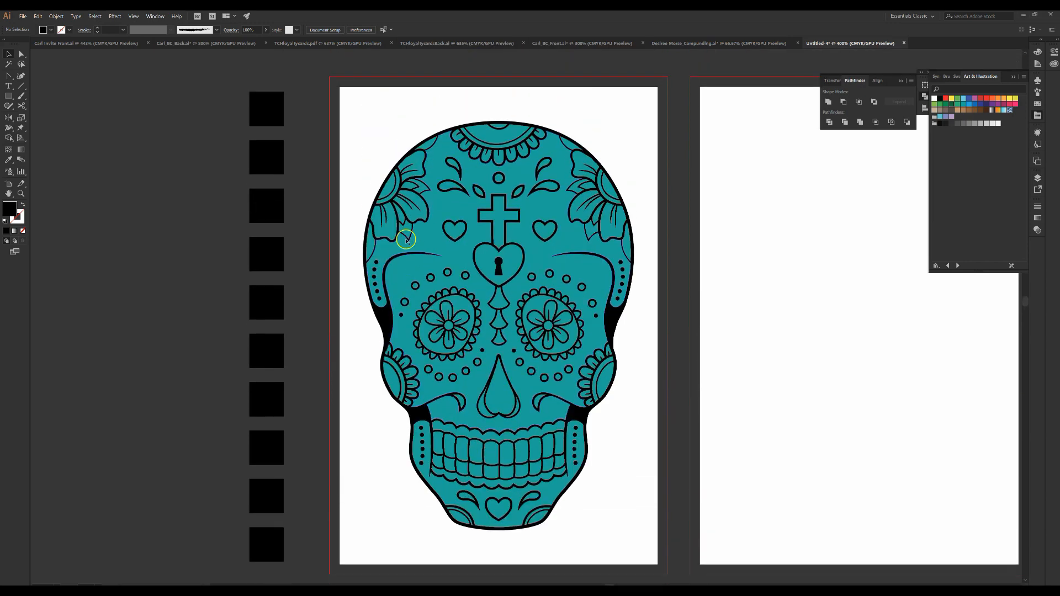
left_click(494, 119)
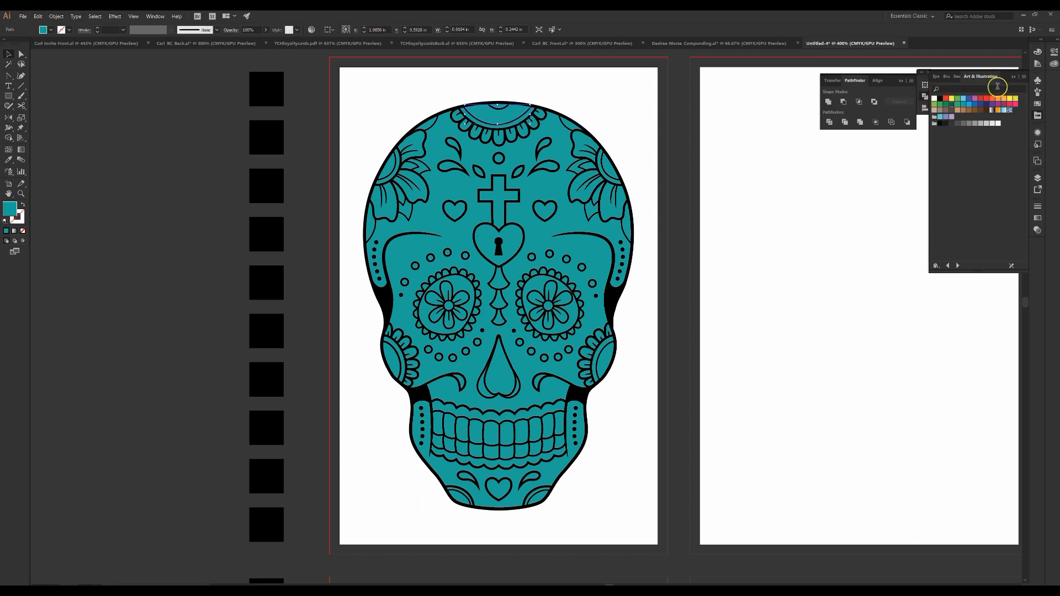
left_click(1016, 105)
Give the top square the skull crown's pink with the Eyedropper
left_click(260, 99)
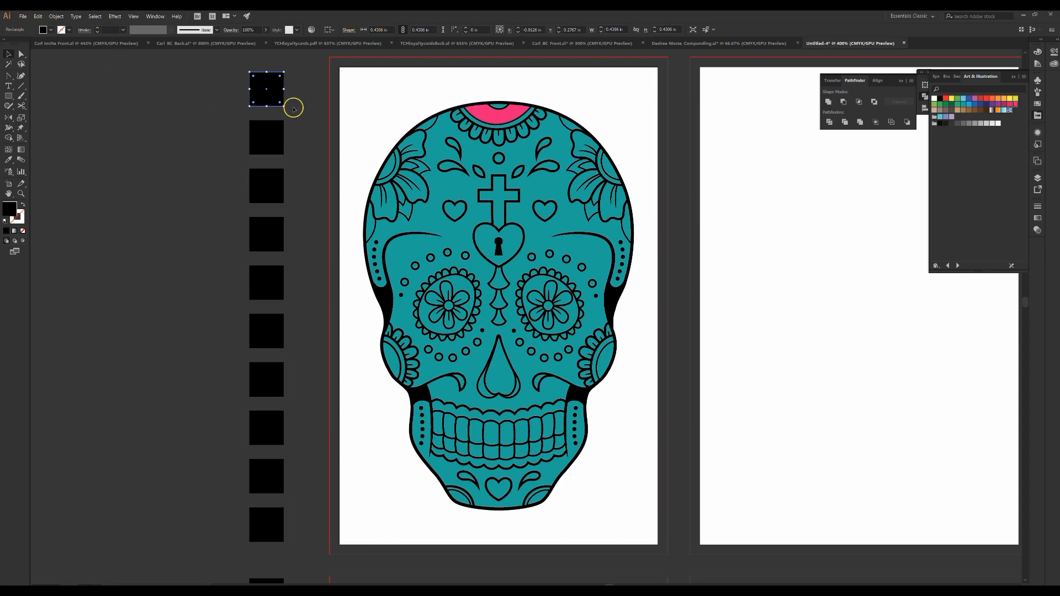
left_click(10, 161)
left_click(485, 115)
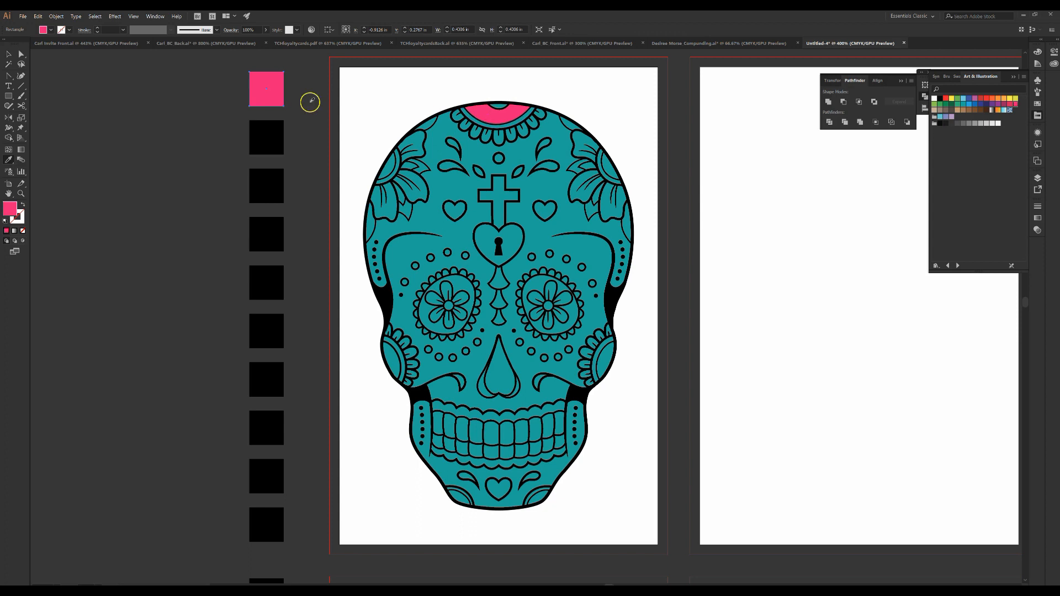
left_click(8, 54)
left_click(66, 95)
scroll(221, 177, "down", 1)
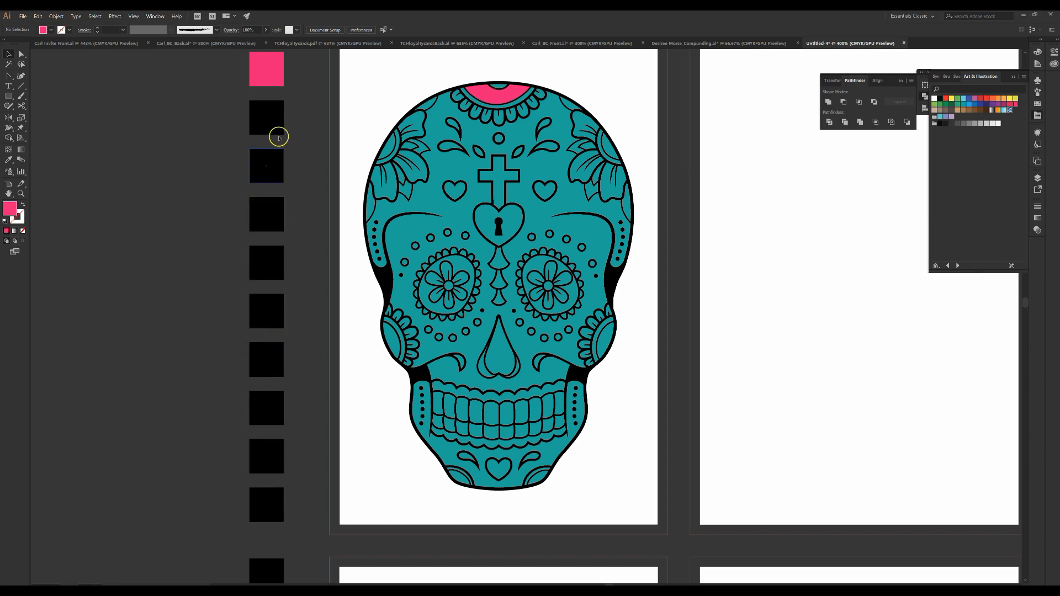
scroll(282, 203, "up", 1)
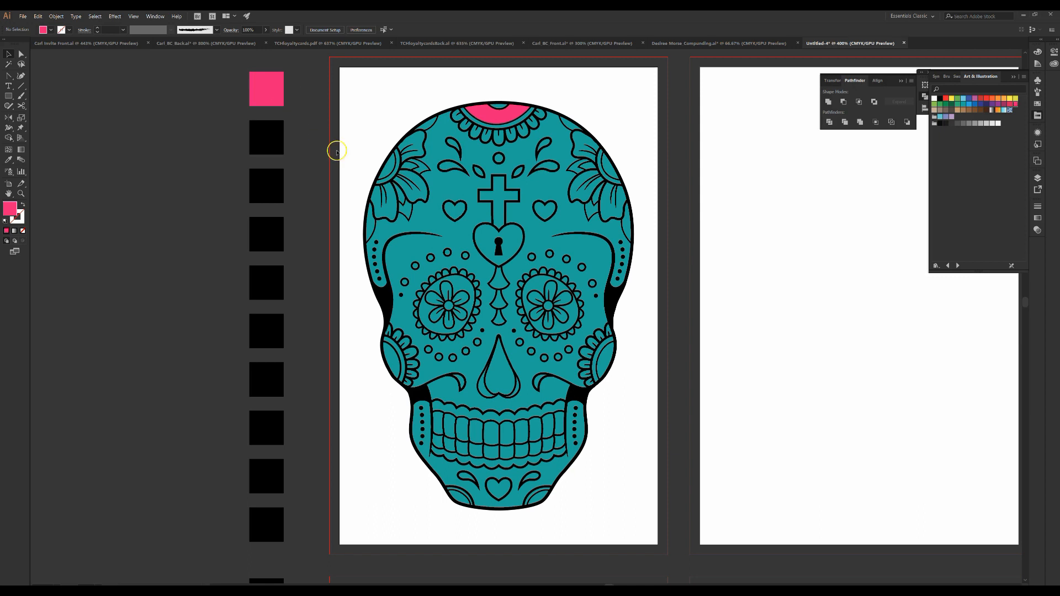
Select the two side flower shapes of the skull and sample the pink square's fill into them
left_click(380, 171)
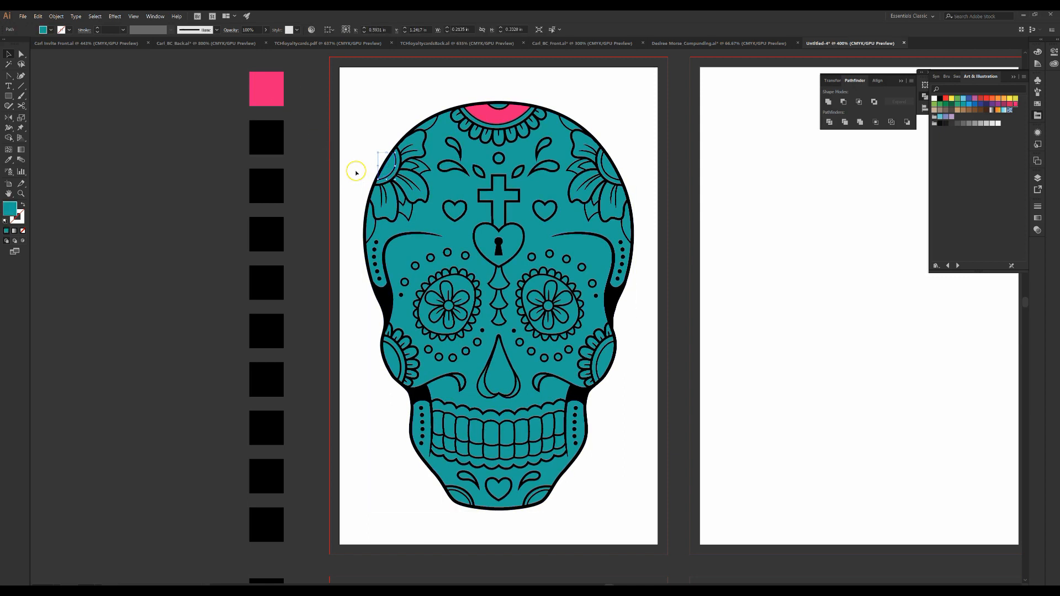
left_click(607, 165, "shift")
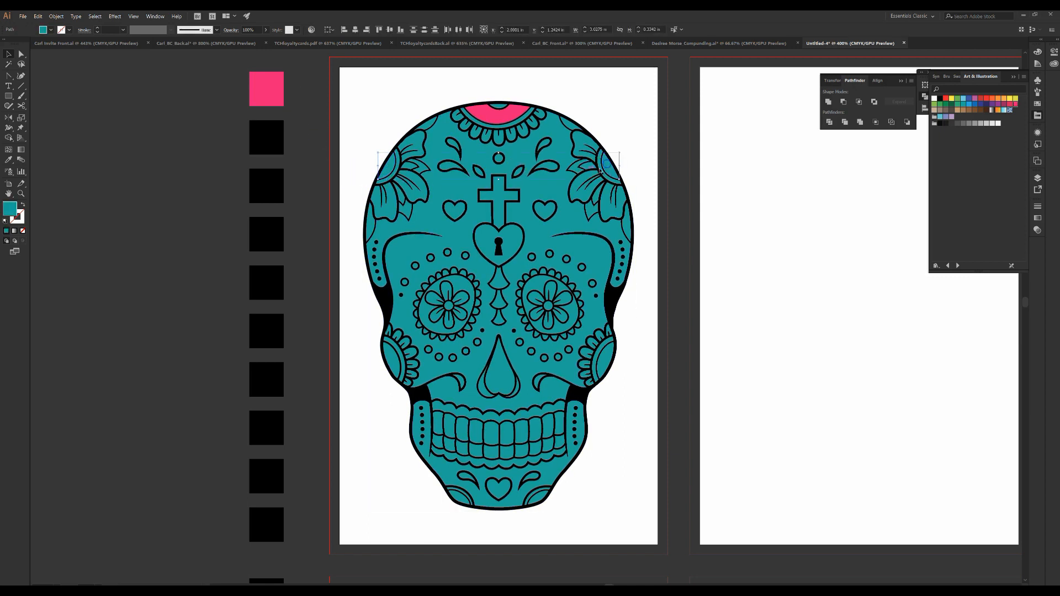
key("i")
left_click(274, 97)
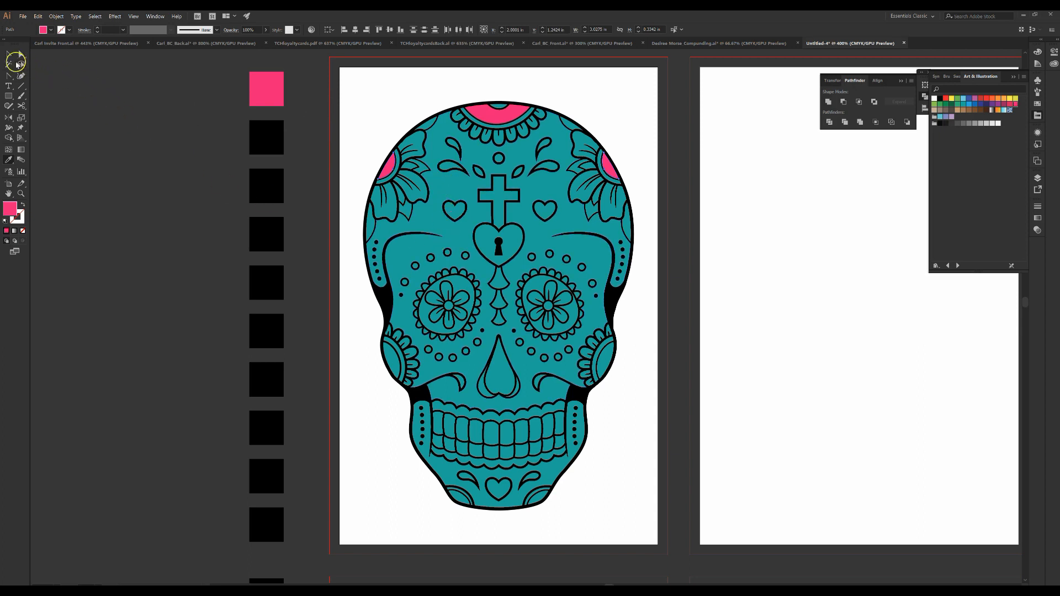
left_click(8, 54)
Select the second square and fill it with the Orange, Yellow gradient preset
left_click(265, 140)
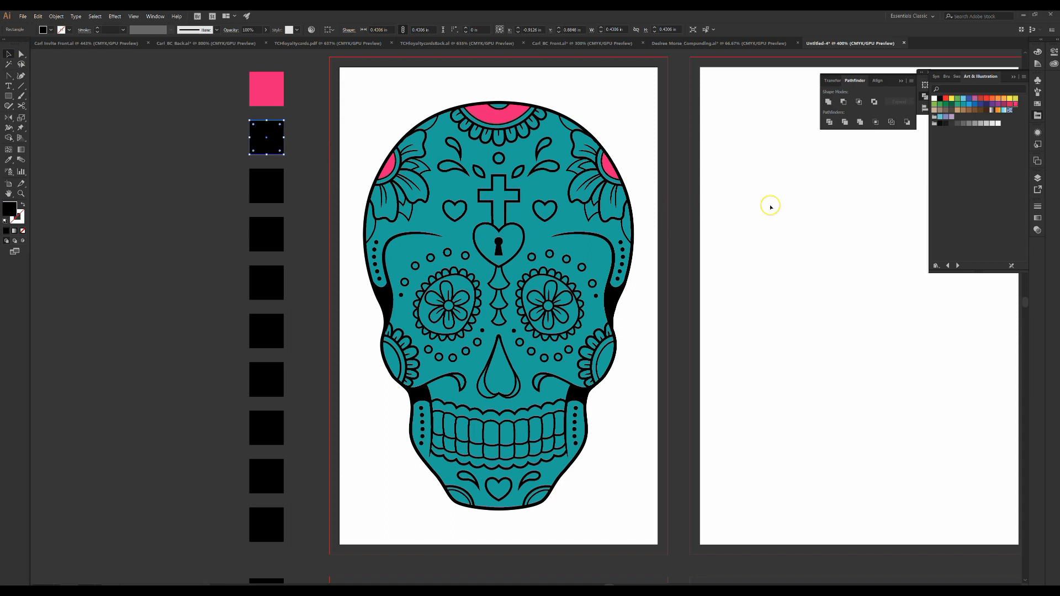
left_click(1041, 221)
left_click(149, 18)
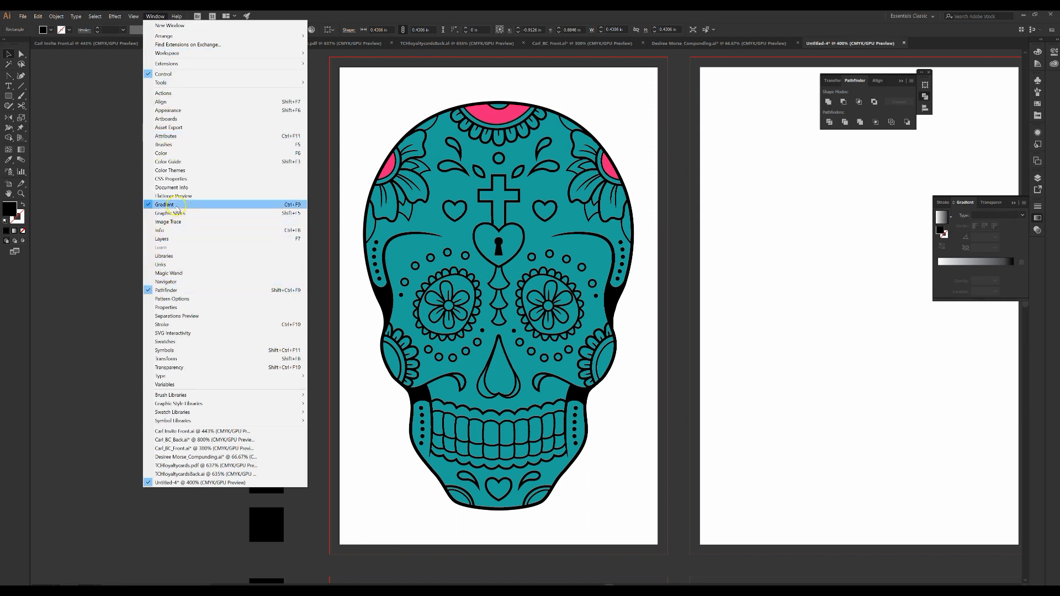
left_click(221, 206)
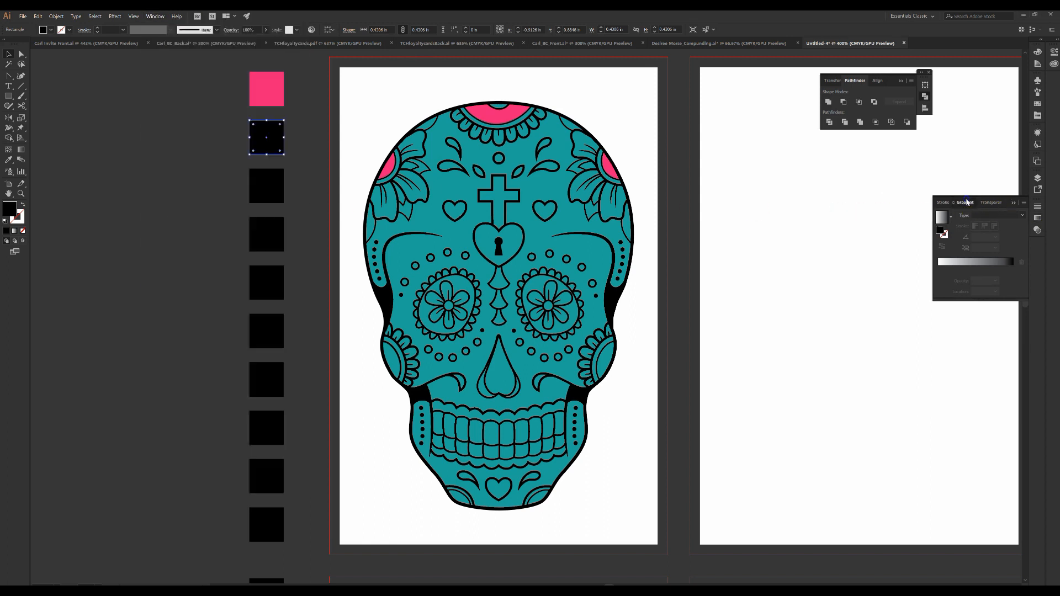
left_click(1038, 219)
left_click_drag(968, 206, 722, 258)
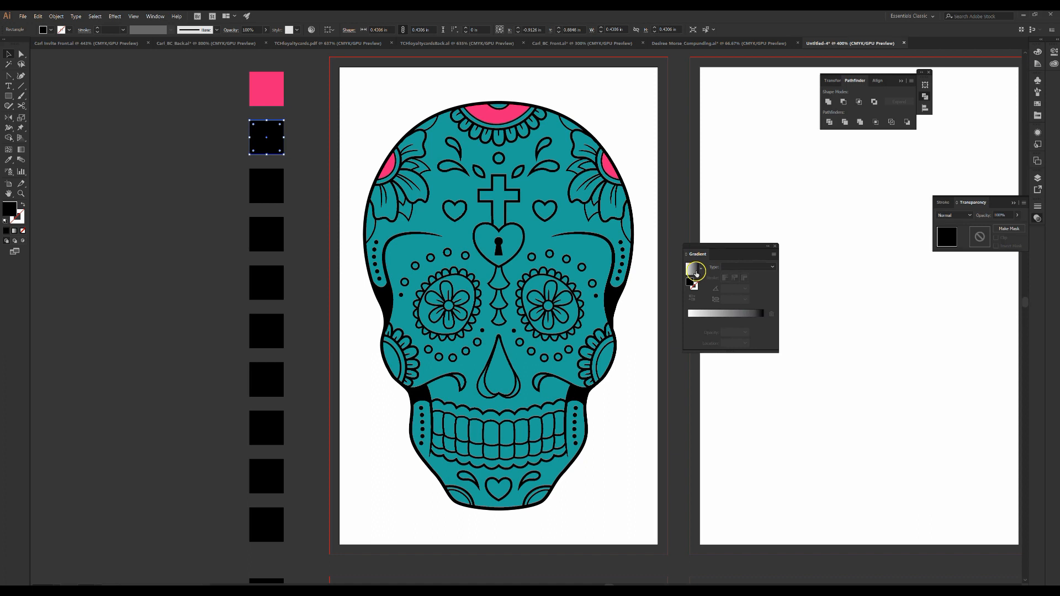
left_click(725, 268)
left_click(725, 266)
left_click(701, 269)
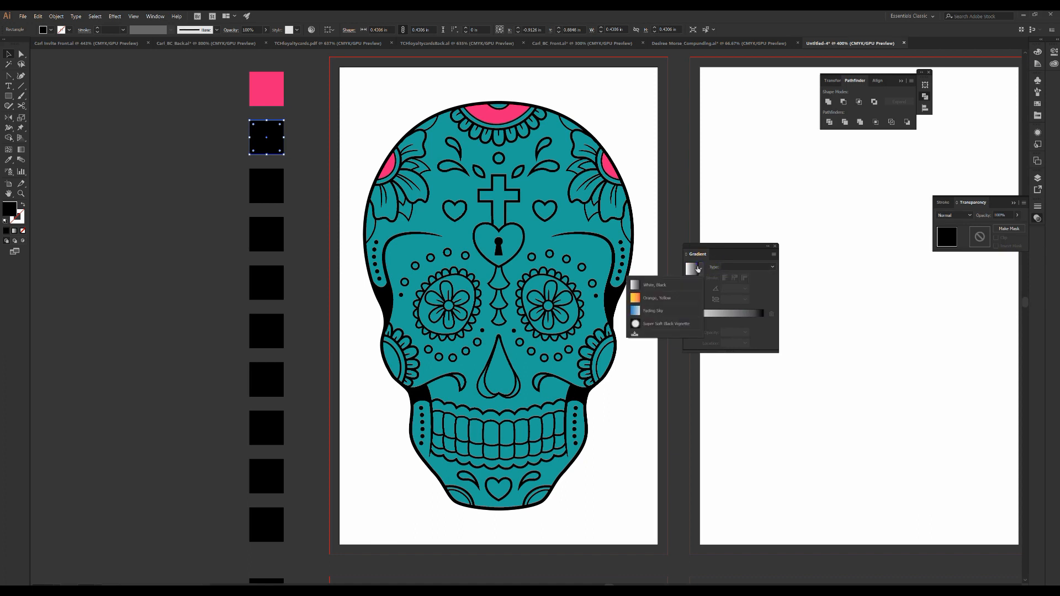
left_click(671, 298)
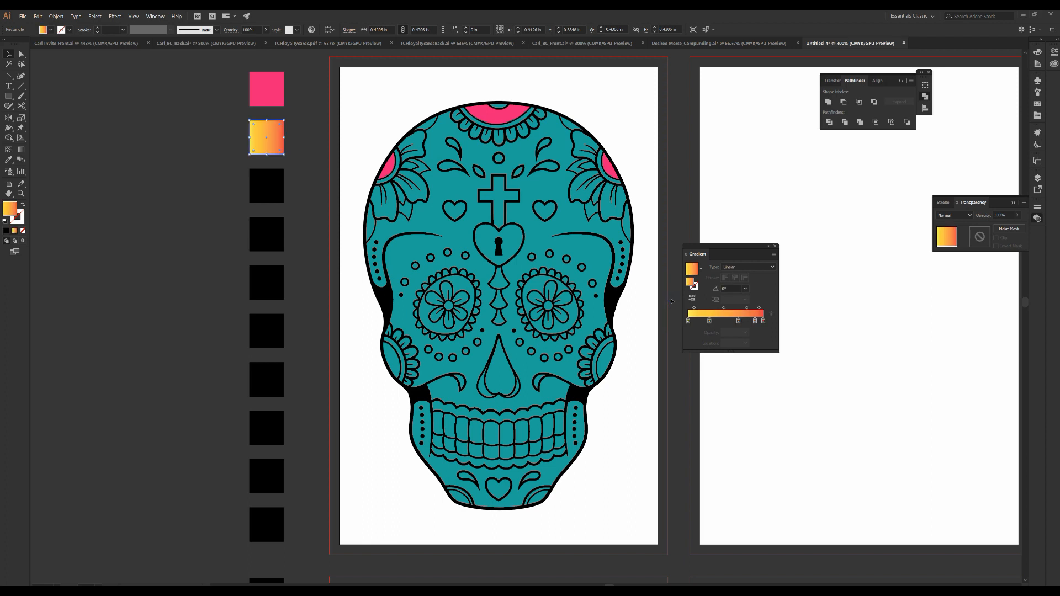
Switch the second square's gradient to the White, Black preset
left_click(701, 269)
left_click(686, 281)
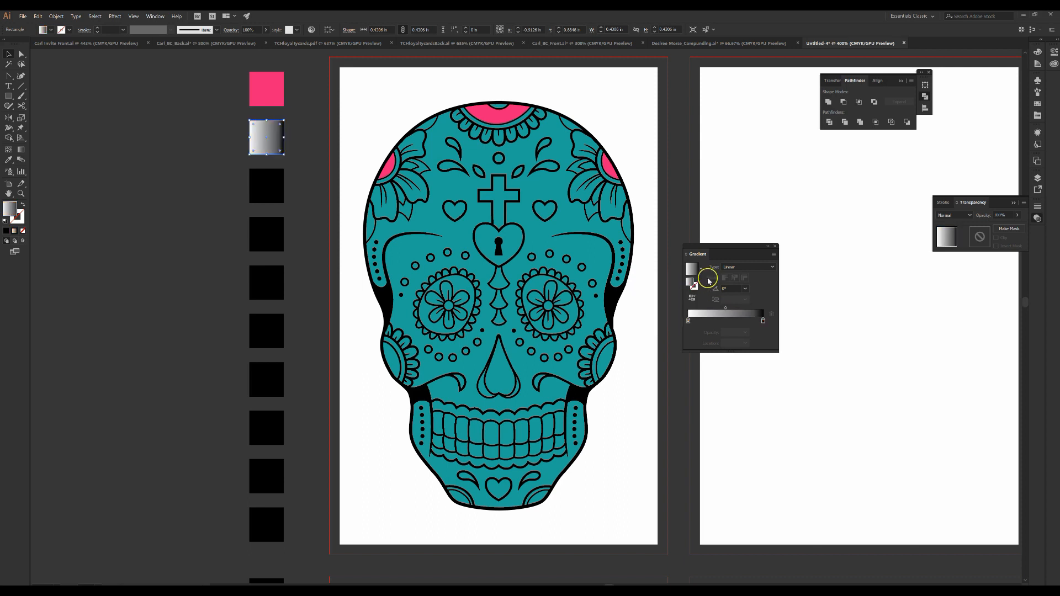
left_click(701, 269)
left_click(687, 309)
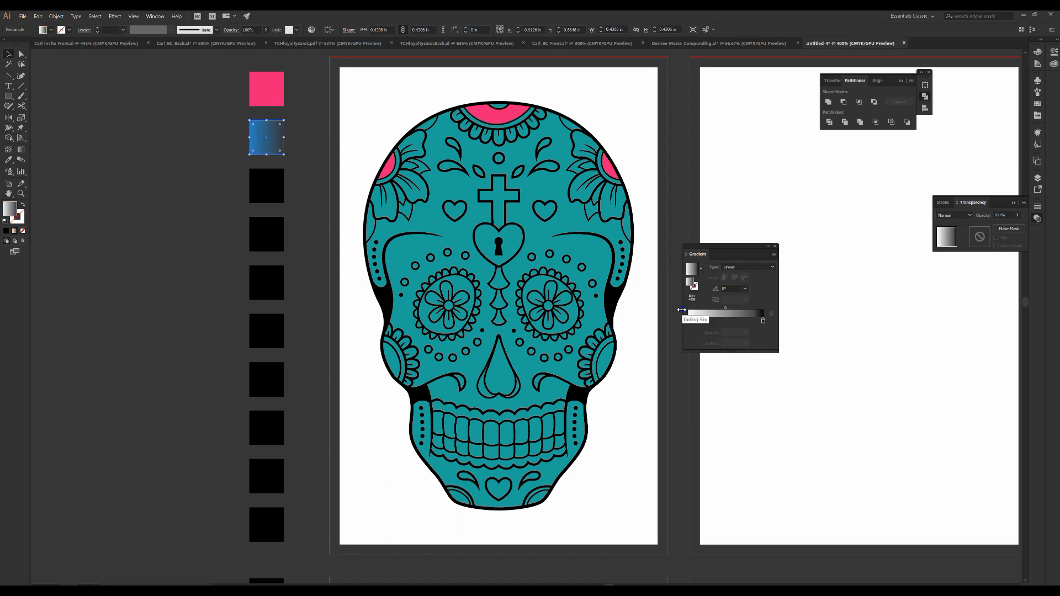
left_click(691, 275)
left_click(686, 284)
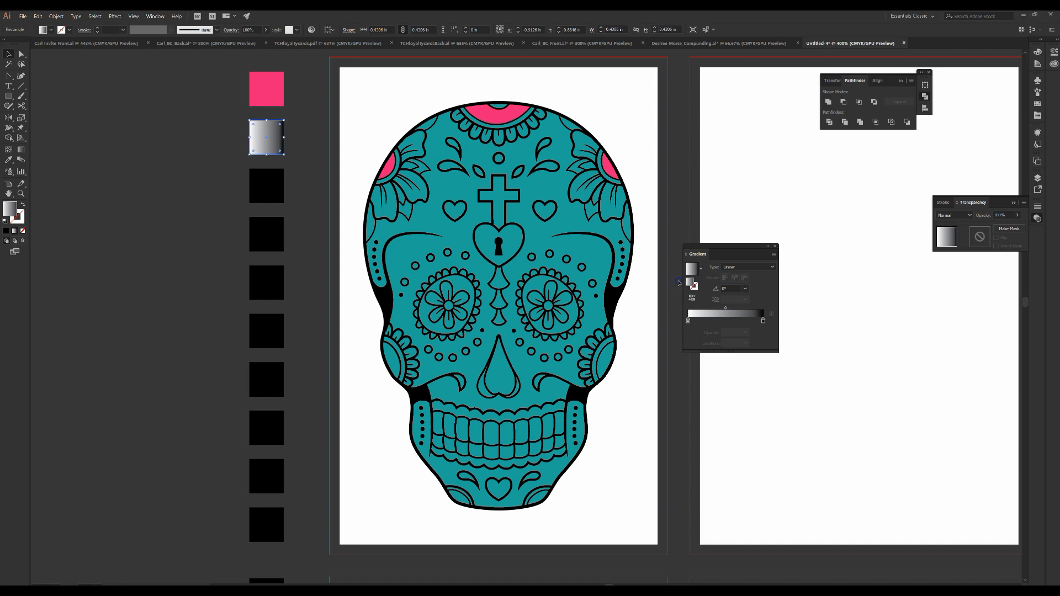
Set the gradient's left stop to a green from the spectrum and nudge the midpoint slightly
double_click(689, 321)
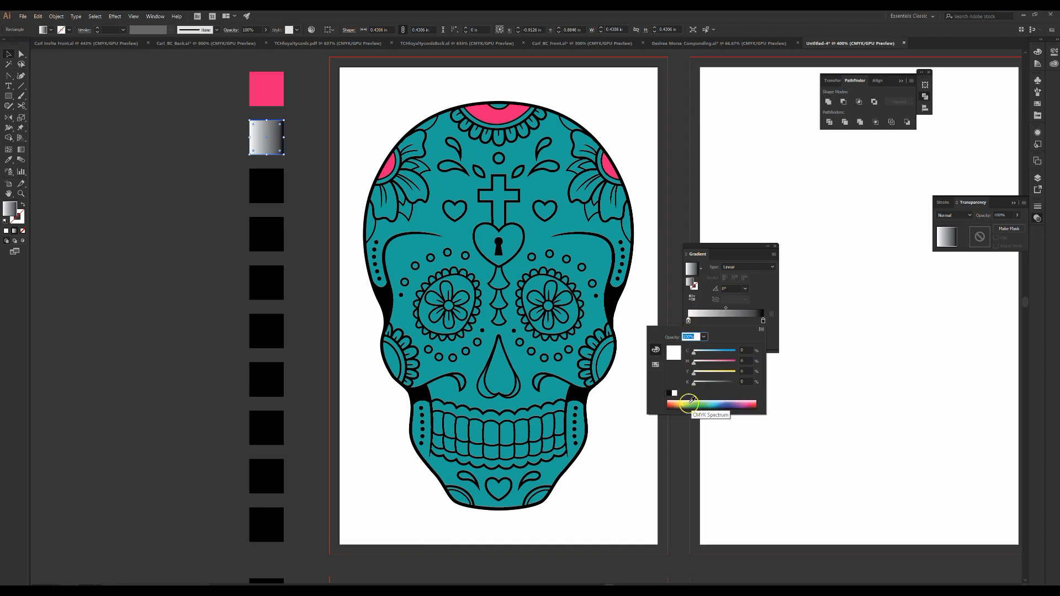
left_click(708, 402)
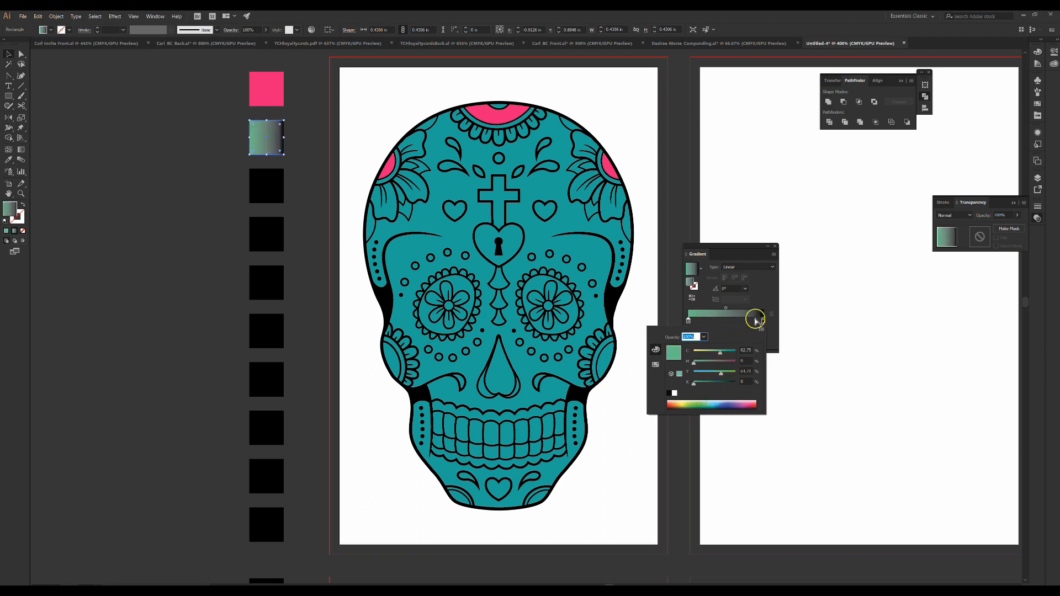
left_click(774, 289)
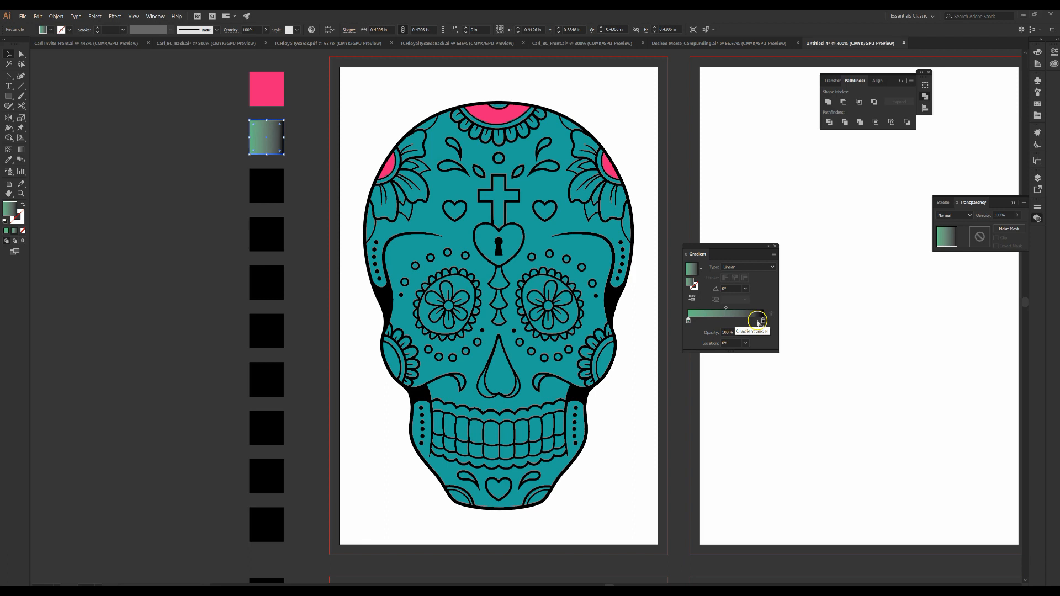
mouse_move(726, 308)
left_mouse_down()
mouse_move(712, 309)
mouse_move(729, 313)
left_mouse_up()
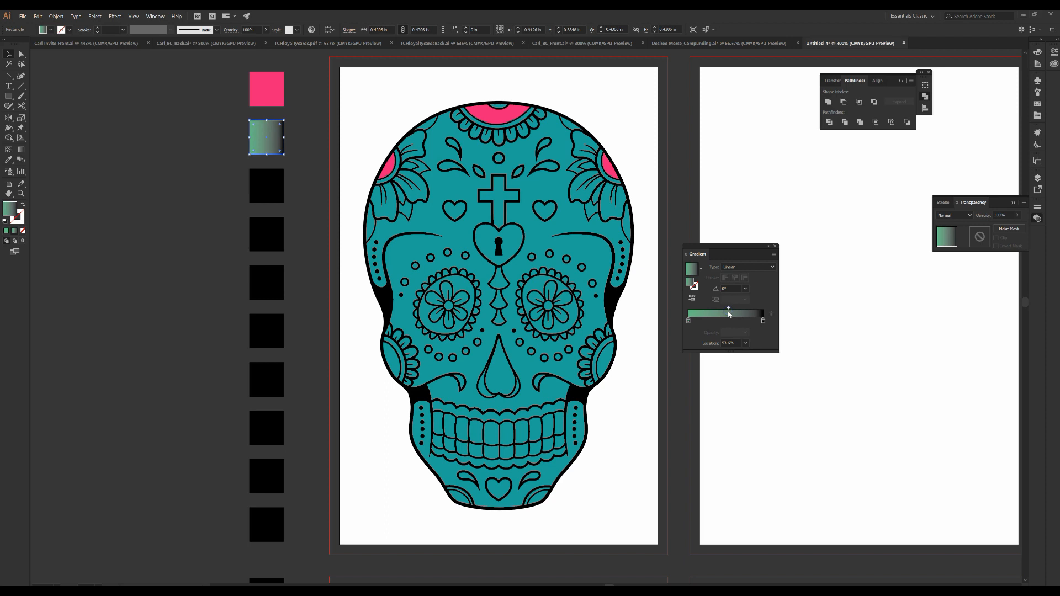
Set the gradient's right stop to a grey of 61% black
left_click(765, 324)
double_click(762, 324)
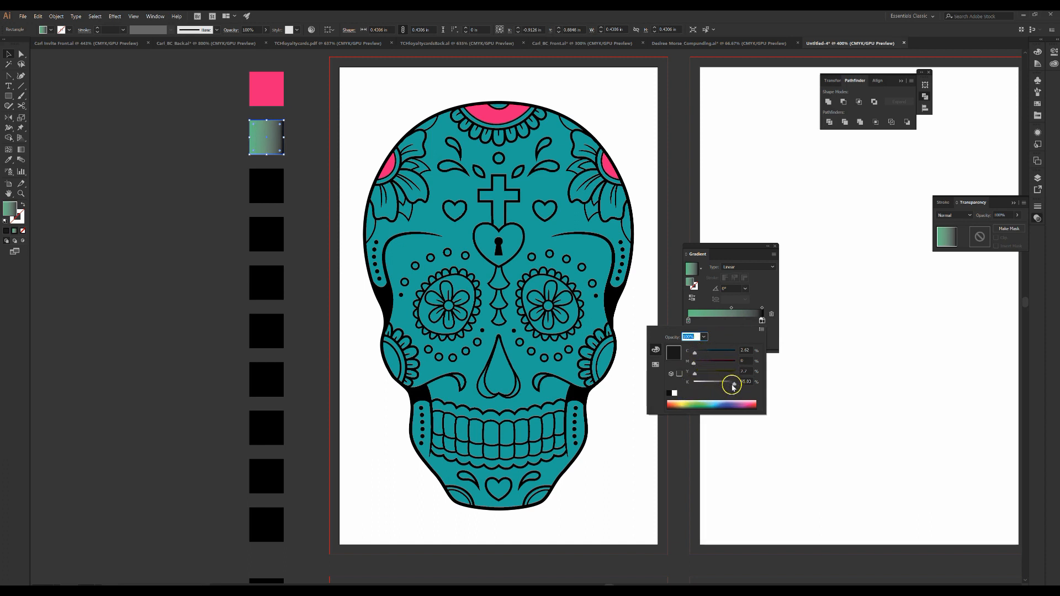
left_click_drag(733, 386, 719, 385)
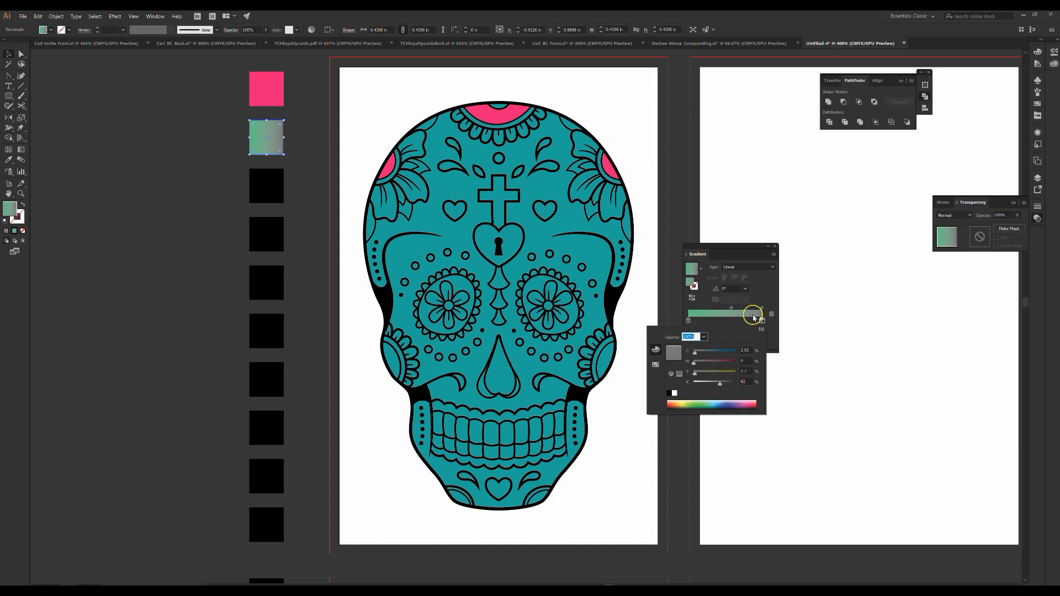
left_click(765, 291)
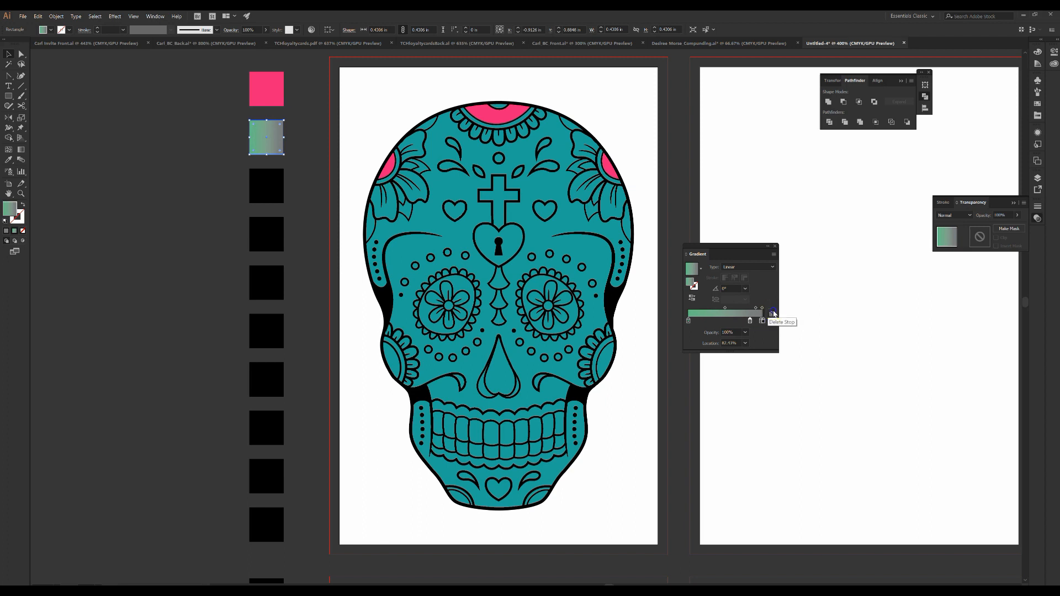
left_click(771, 314)
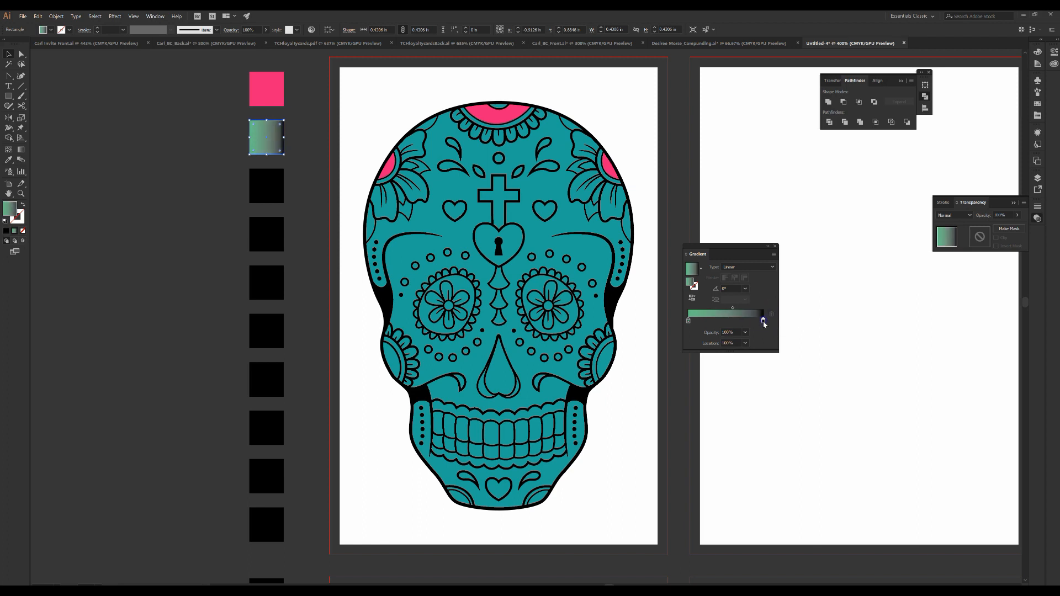
double_click(764, 320)
left_click_drag(694, 382, 720, 383)
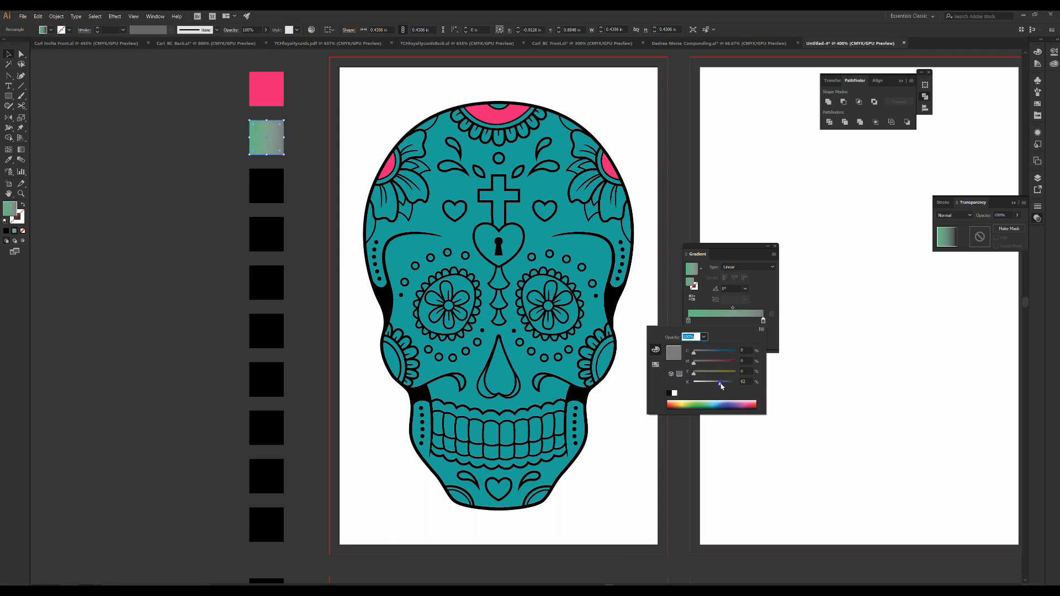
Apply the second square's green-to-grey gradient to the skull's teal face with the Eyedropper
left_click(765, 296)
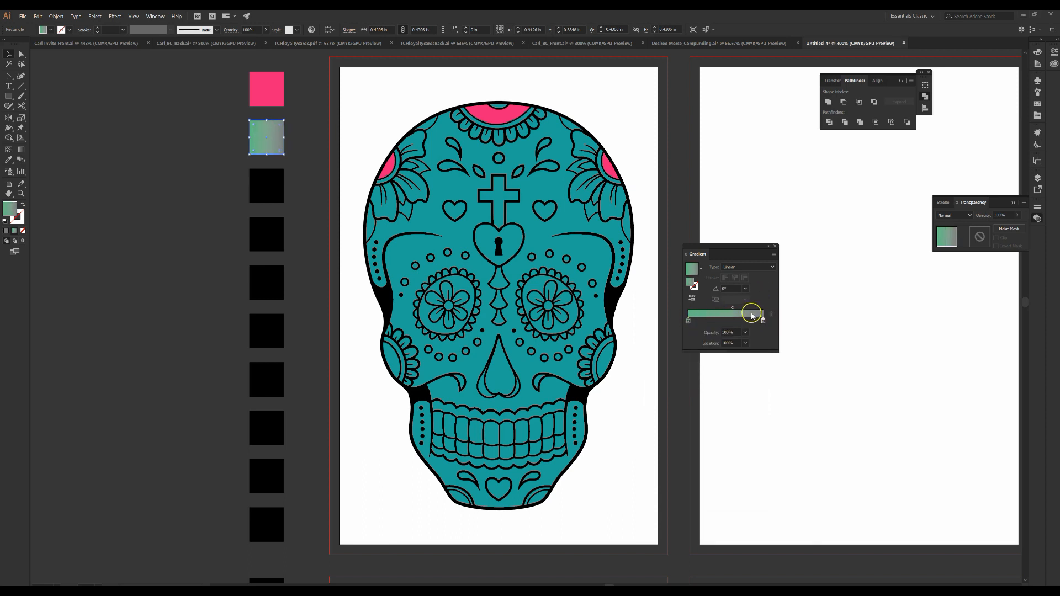
left_click(445, 190)
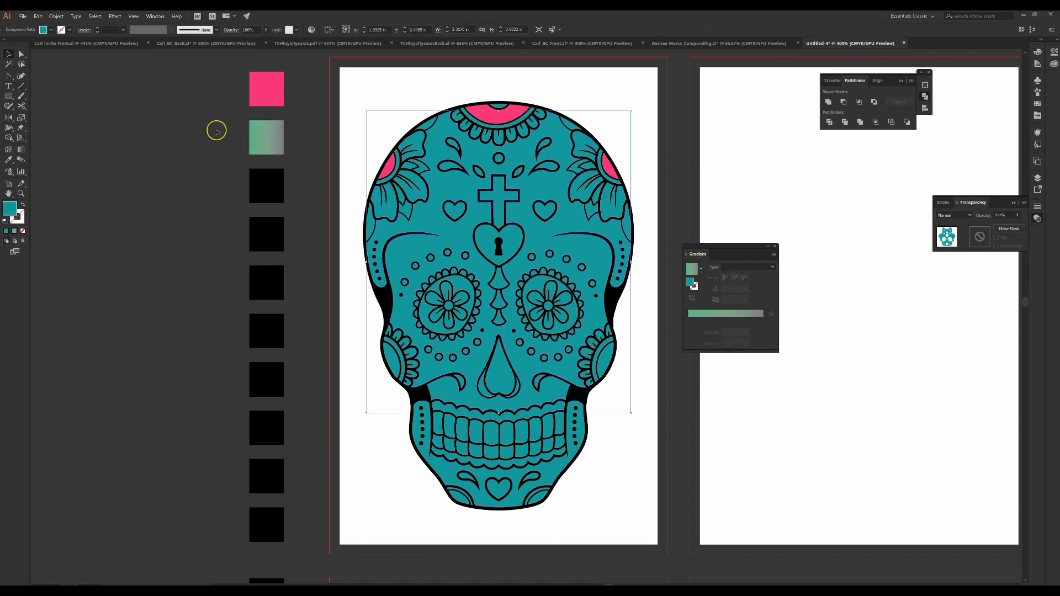
left_click(8, 159)
left_click(265, 134)
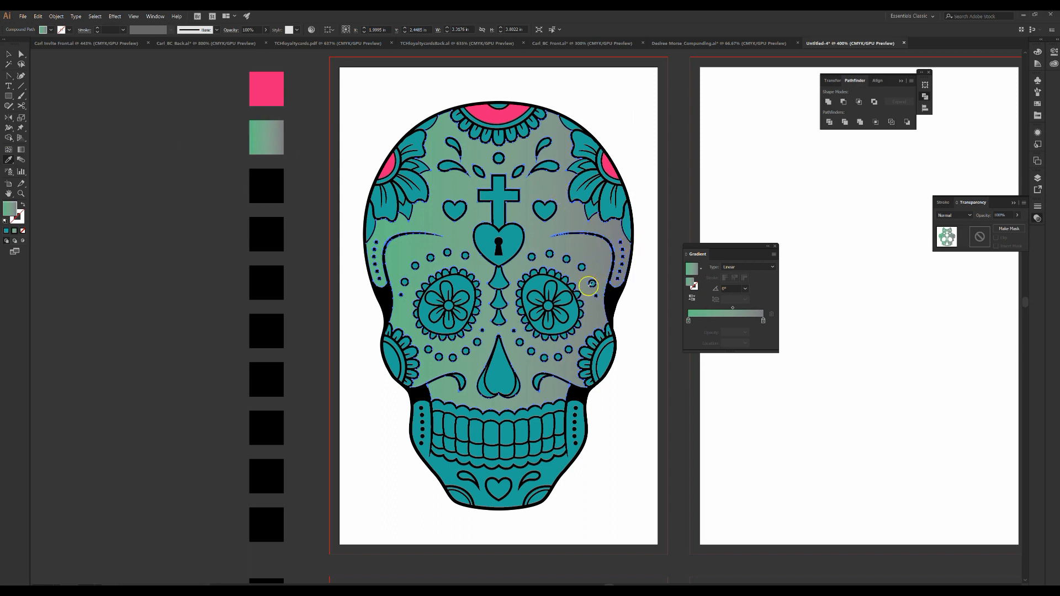
Set the skull gradient's right stop to 100% black
left_click(763, 321)
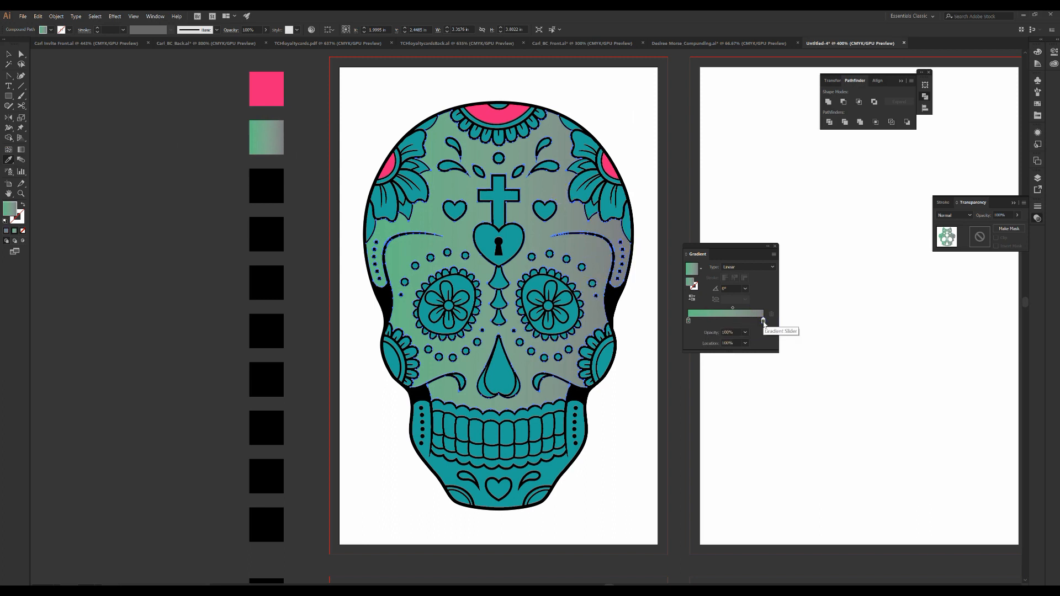
double_click(764, 321)
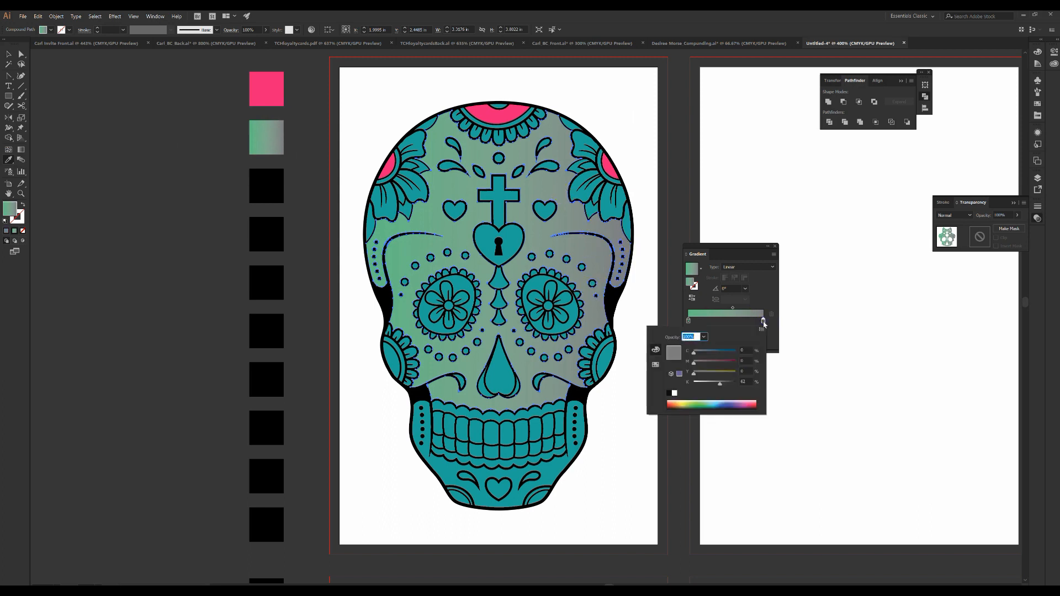
mouse_move(740, 379)
left_mouse_down()
mouse_move(721, 384)
mouse_move(743, 390)
left_mouse_up()
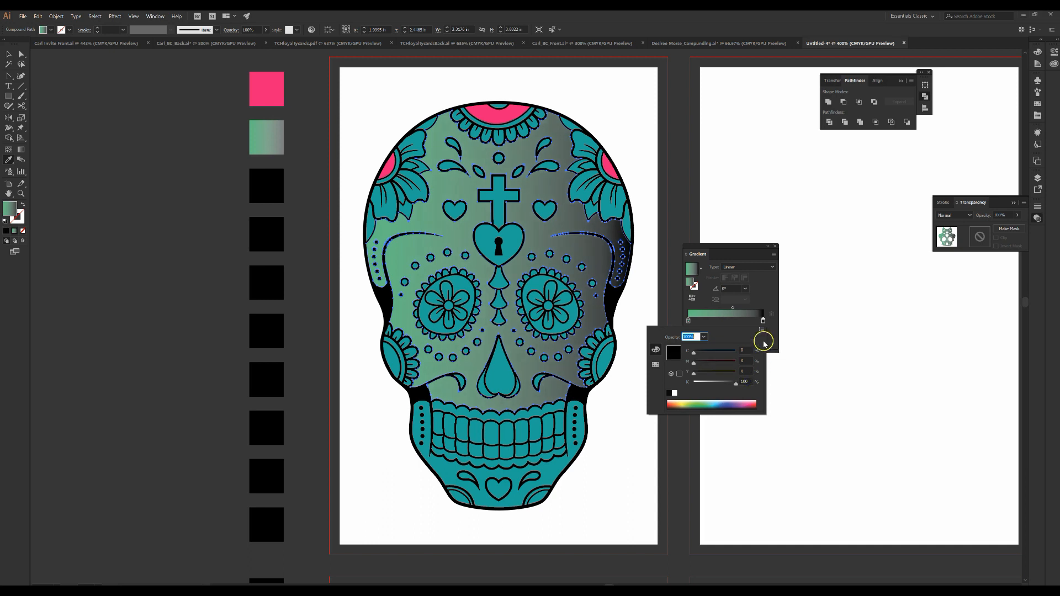
left_click(762, 295)
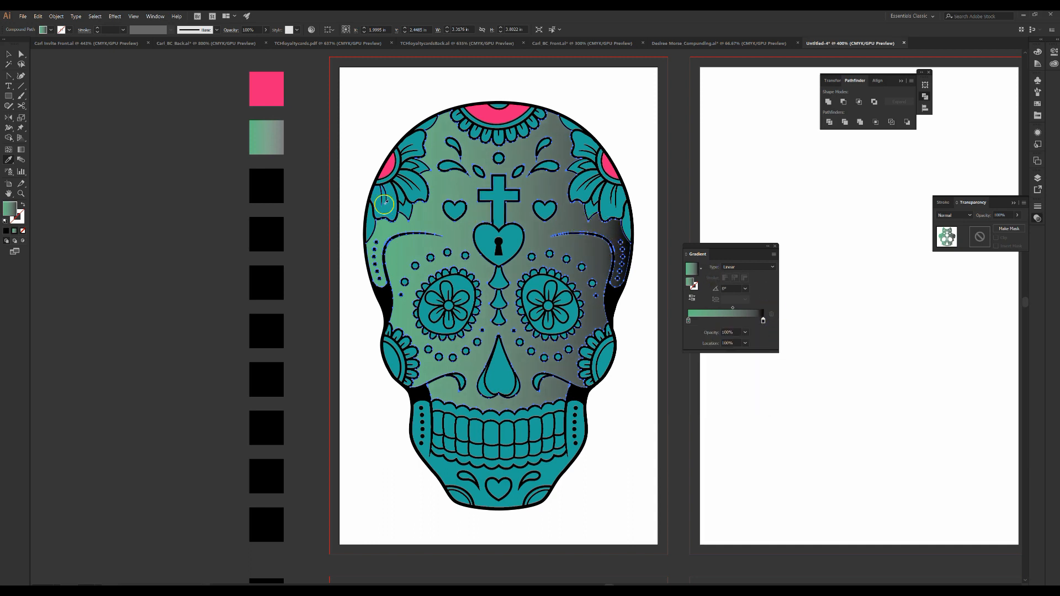
Update the second square with the skull's new green-to-black gradient using the Eyedropper
left_click(8, 55)
left_click(123, 131)
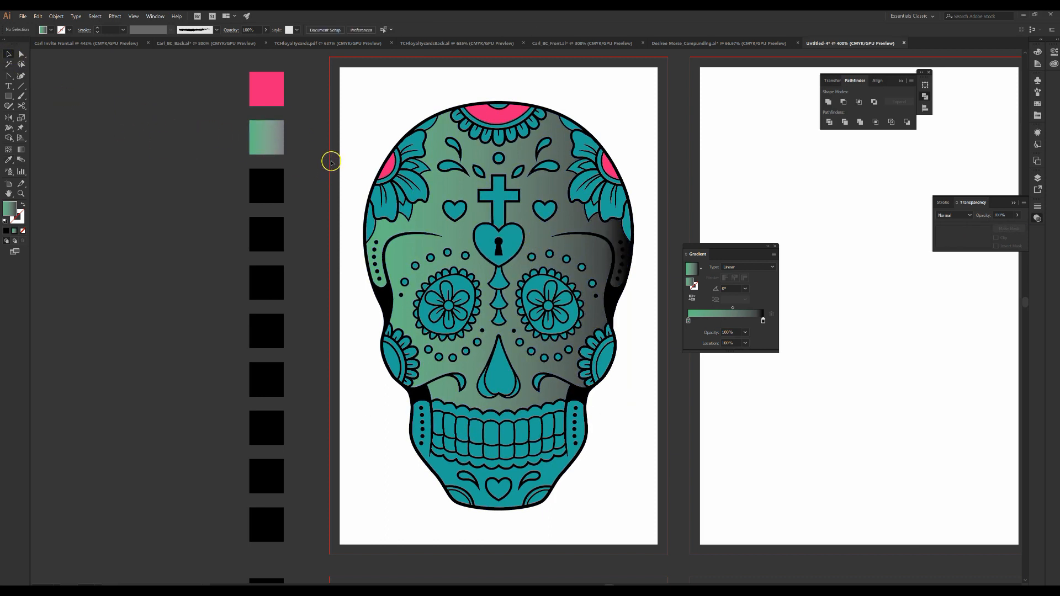
left_click(286, 141)
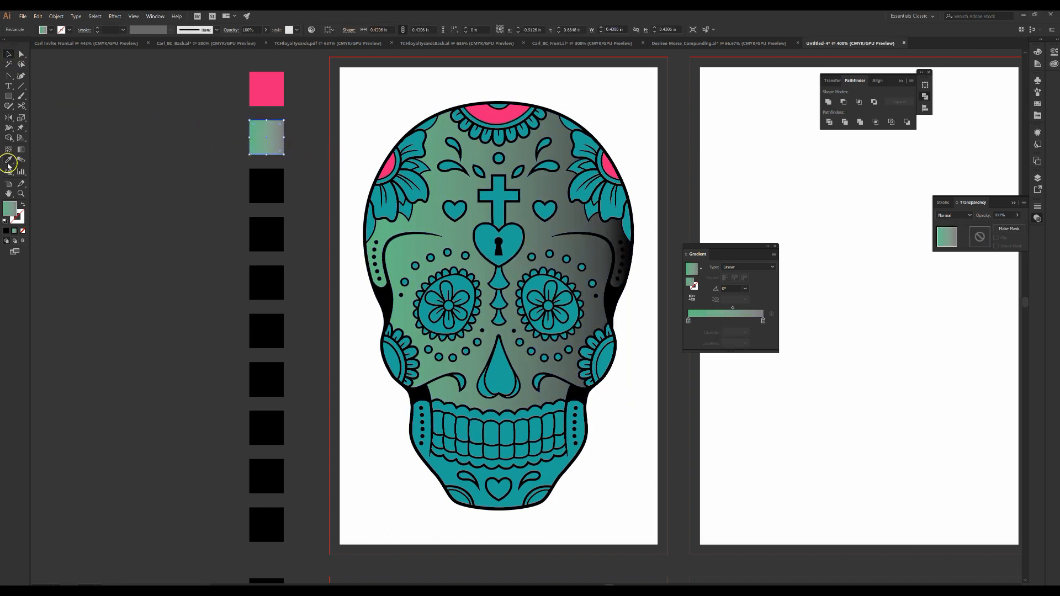
left_click(429, 242)
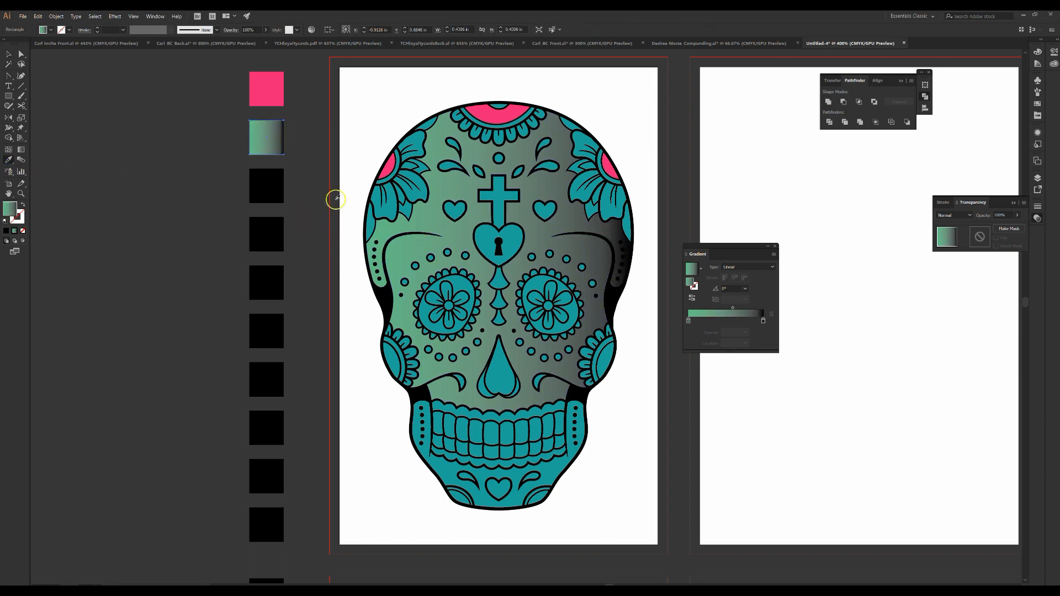
Redraw the skull face's gradient vertically from the crown down to the jaw with the Gradient tool
left_click(11, 56)
left_click(142, 186)
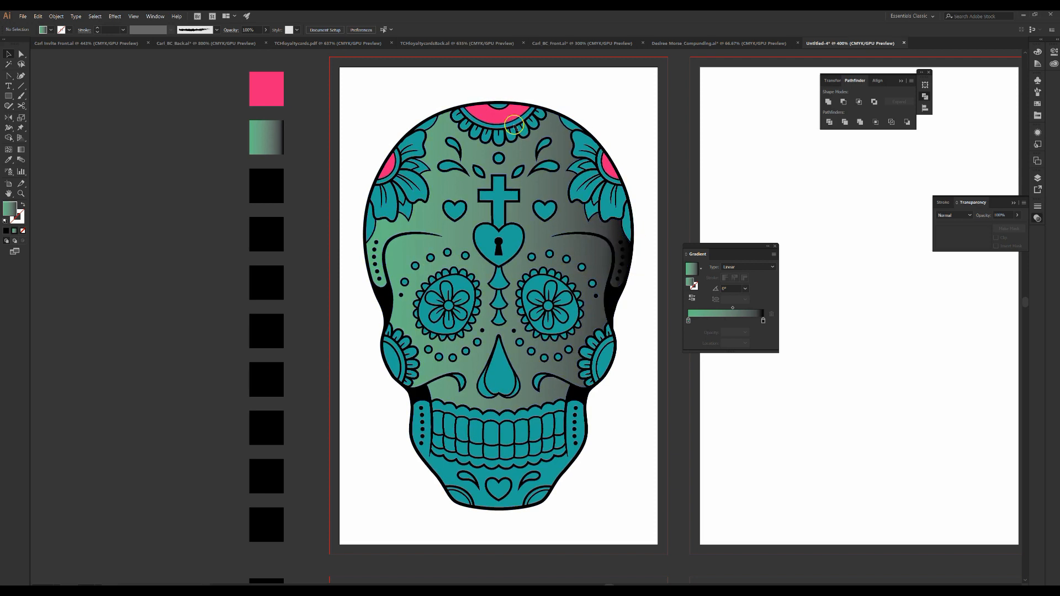
left_click(543, 240)
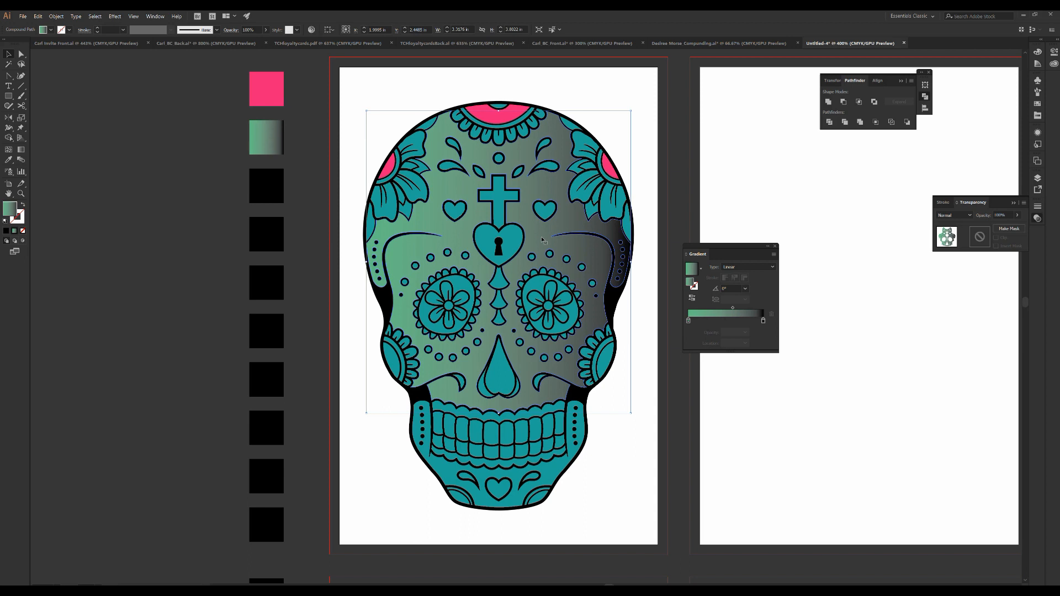
left_click(21, 151)
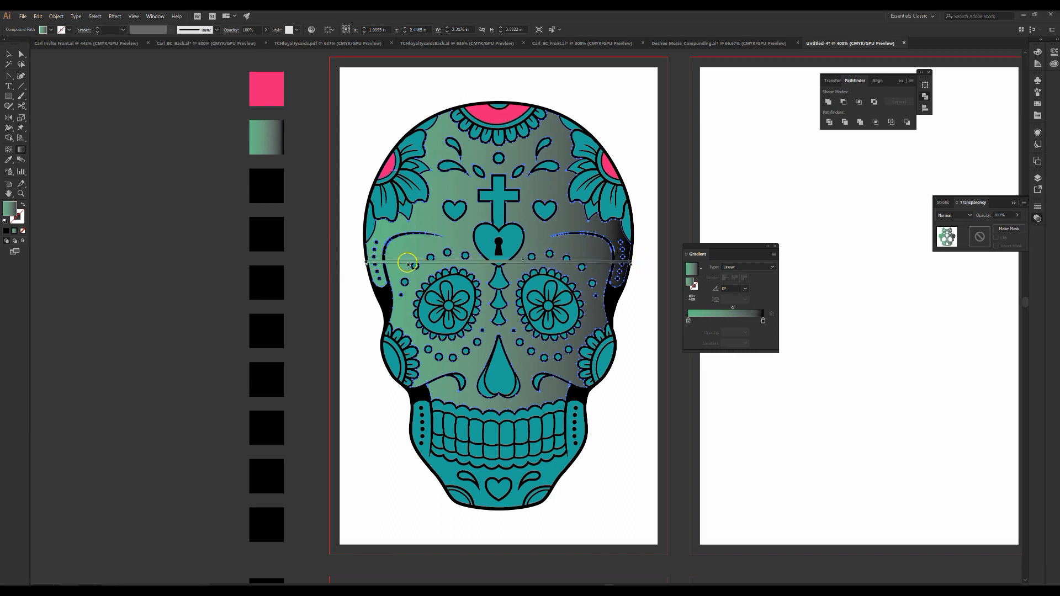
left_click_drag(380, 266, 394, 266)
left_click_drag(547, 269, 543, 265)
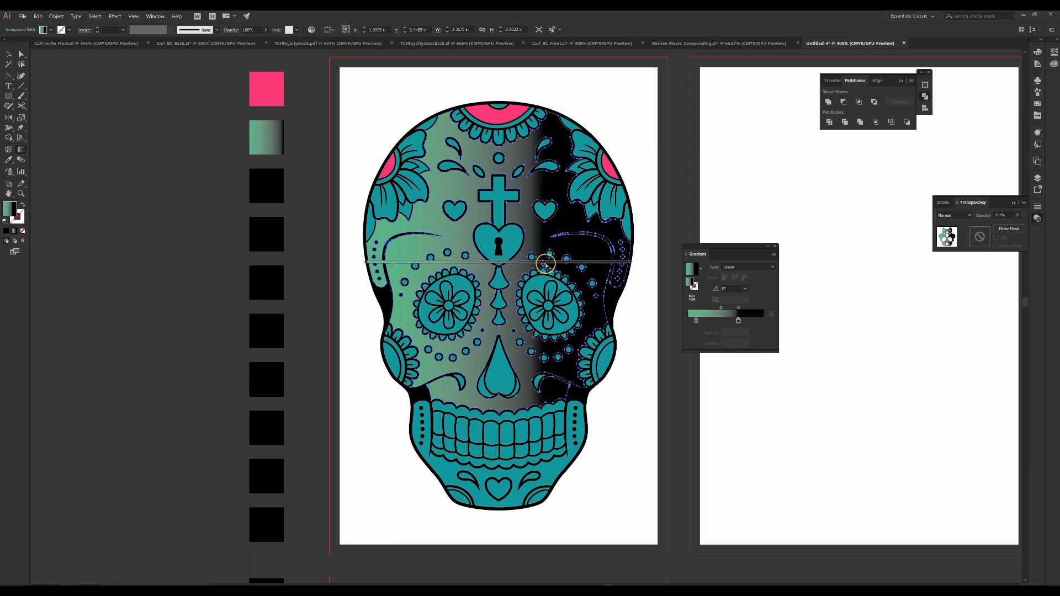
left_click_drag(741, 324, 760, 326)
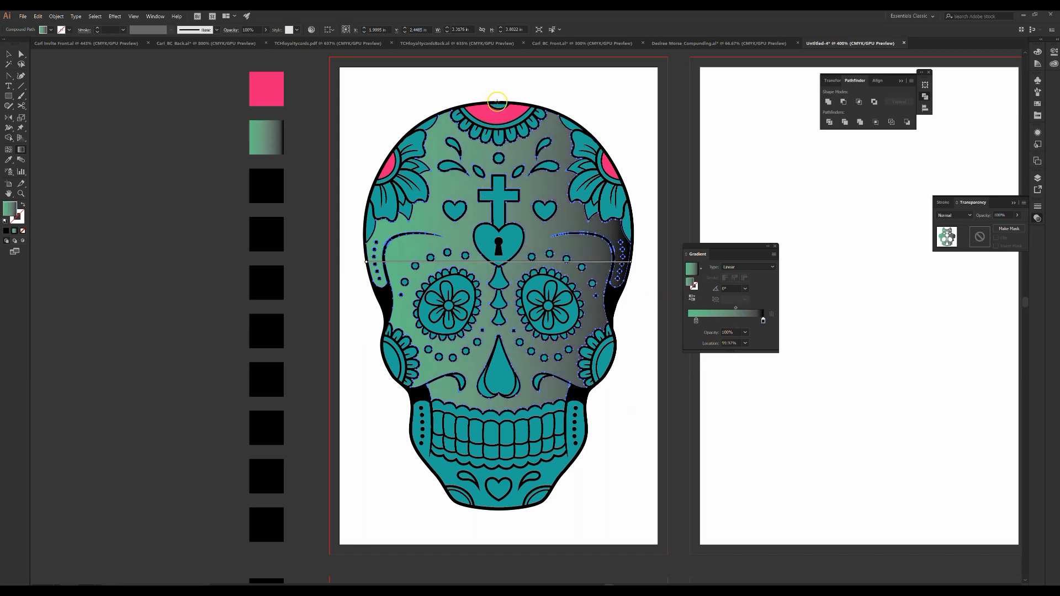
mouse_move(497, 101)
left_mouse_down()
mouse_move(499, 438)
mouse_move(507, 407)
left_mouse_up()
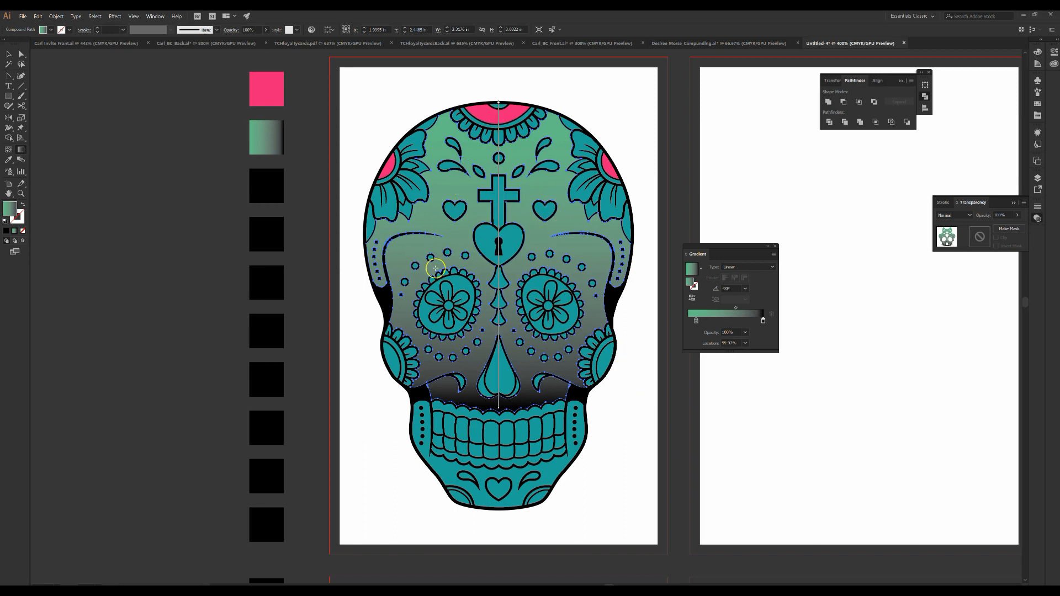
Fill the skull's jaw with the square's gradient and run it vertically with the Gradient tool
left_click(9, 54)
left_click(105, 162)
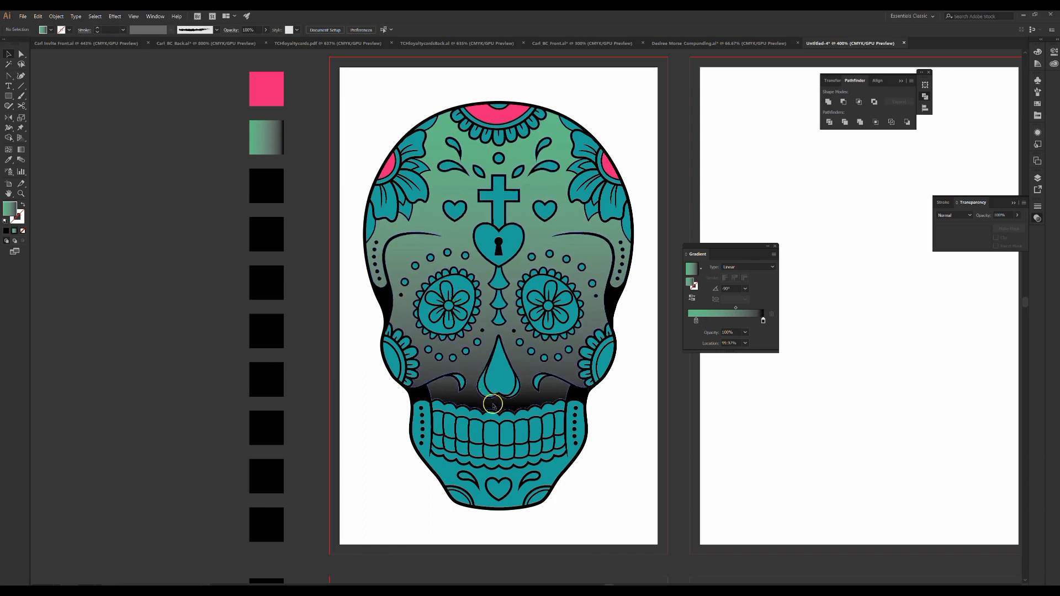
left_click(551, 474)
left_click(514, 480)
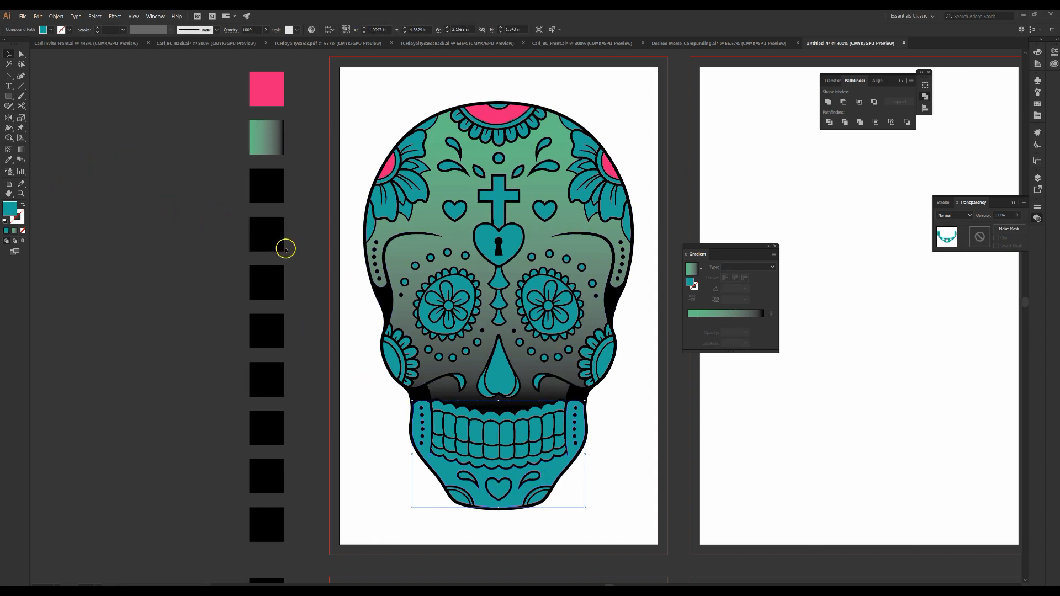
key("i")
left_click(273, 144)
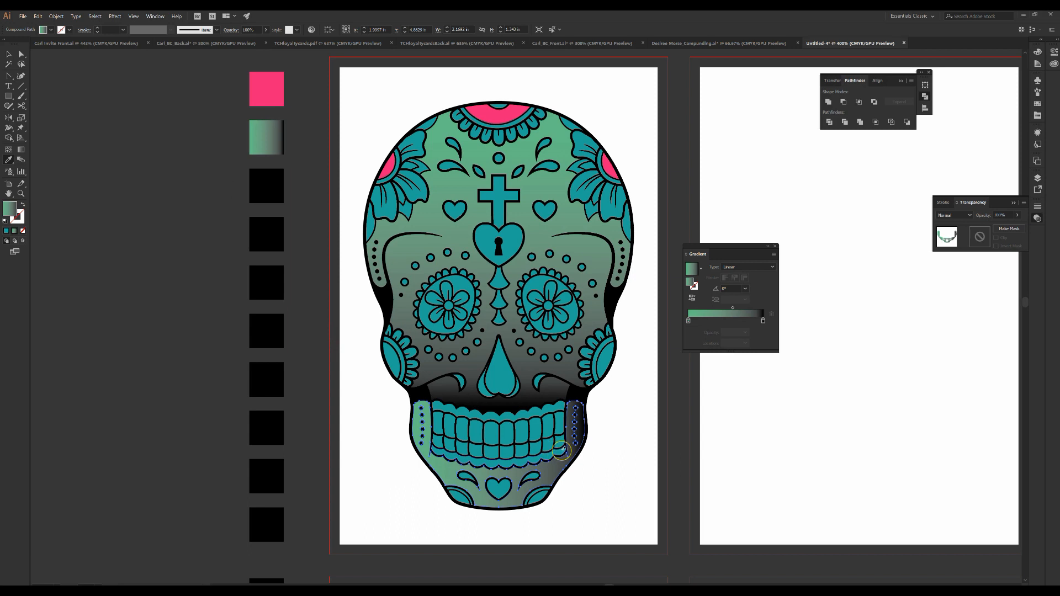
key("g")
left_click_drag(508, 420, 506, 419)
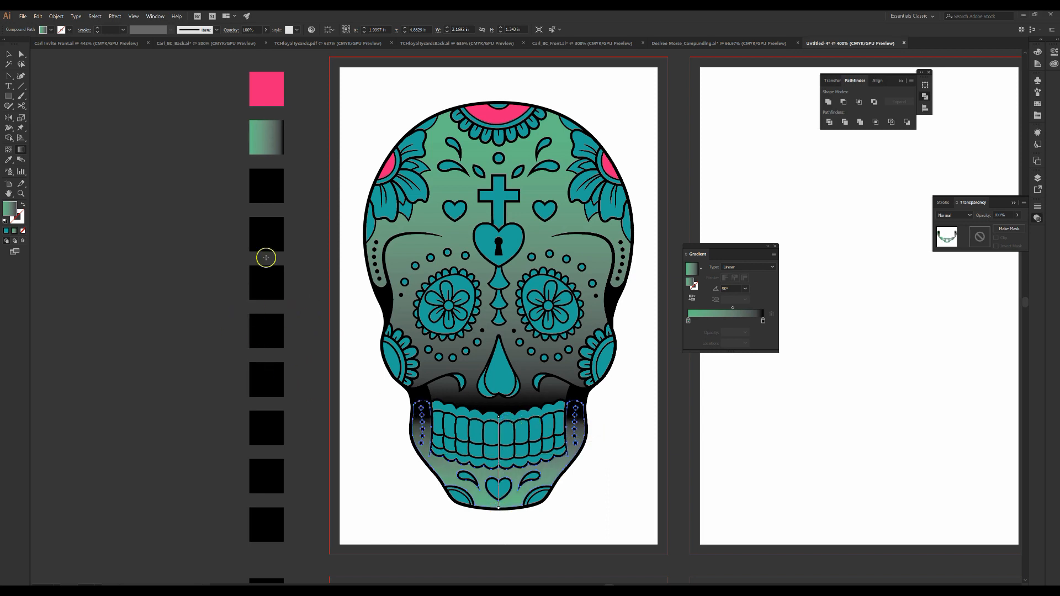
left_click(8, 53)
left_click(340, 425)
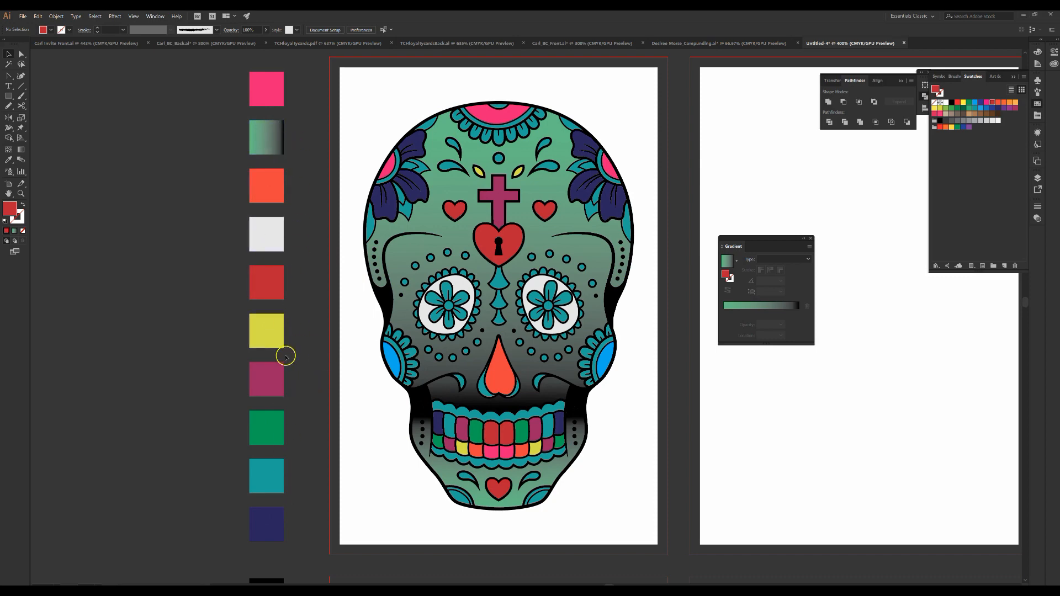
Zoom out and scroll through the artboards to review the coloured skull and the plain ones
scroll(334, 350, "down", 1)
key("ctrl+minus")
key("ctrl+minus")
scroll(331, 363, "down", 5)
scroll(332, 364, "down", 10)
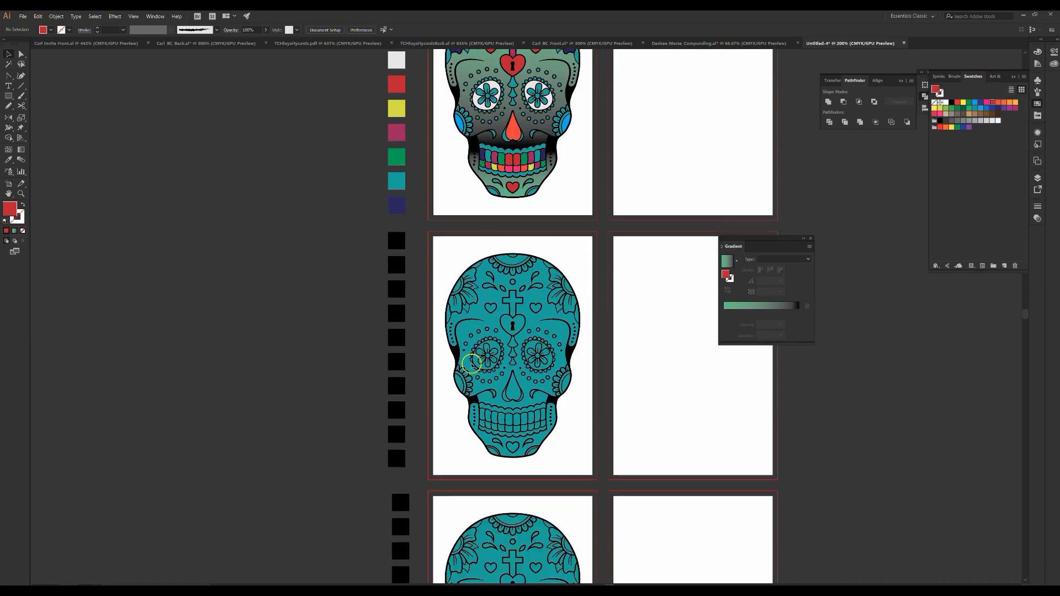
scroll(478, 370, "down", 2)
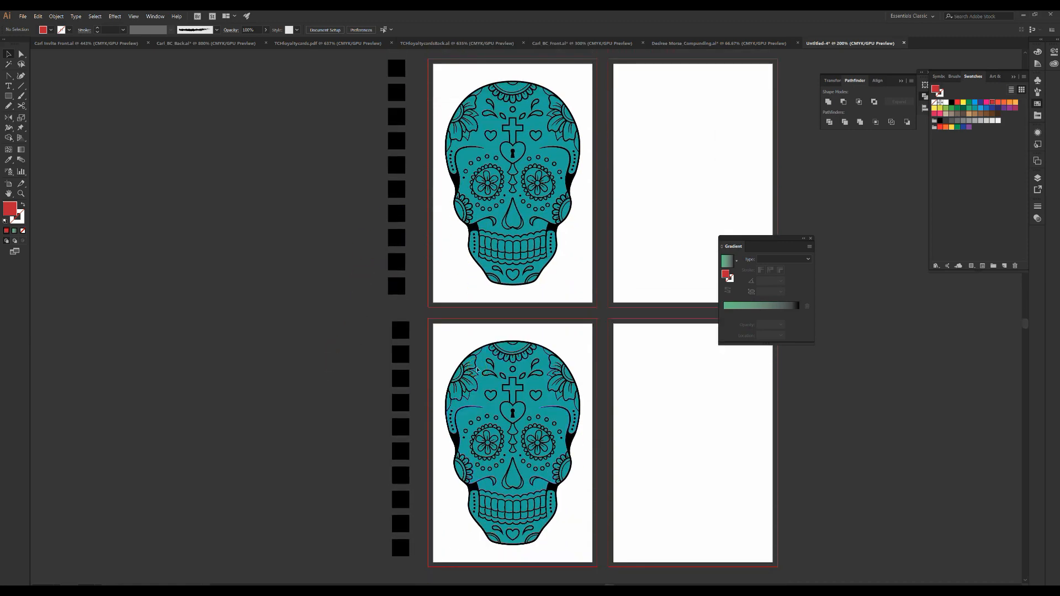
scroll(478, 369, "up", 5)
scroll(477, 370, "up", 3)
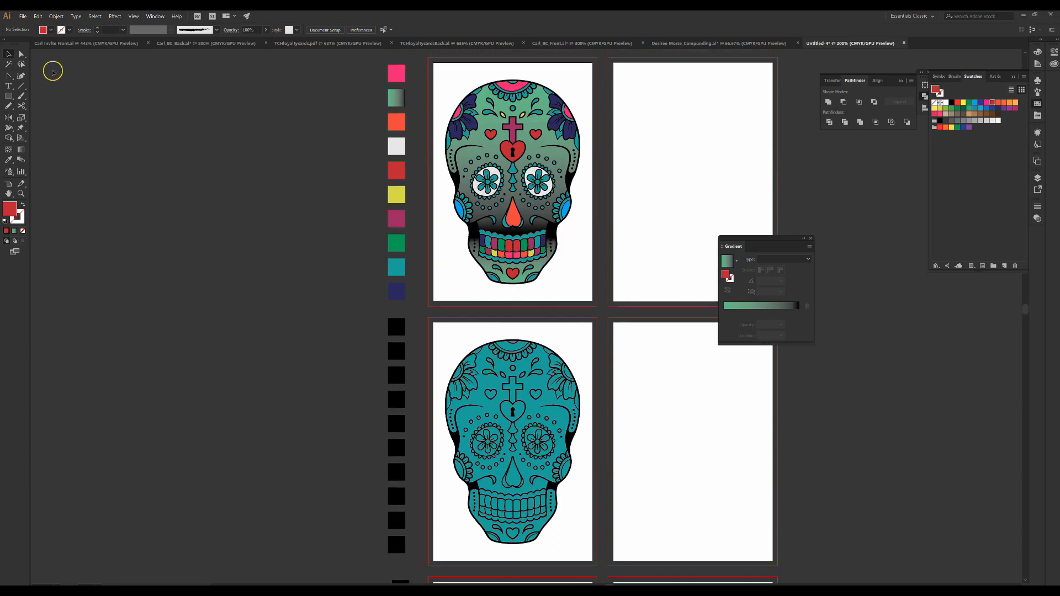
Save the document as an Adobe Illustrator file named with the designer's name and 'Color Invites'
left_click(22, 16)
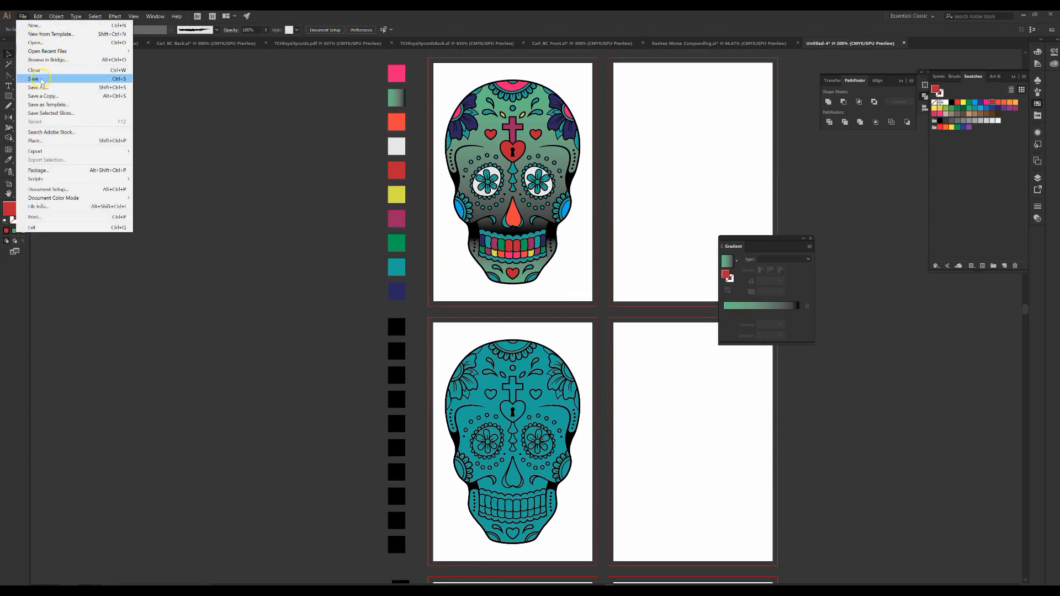
left_click(42, 81)
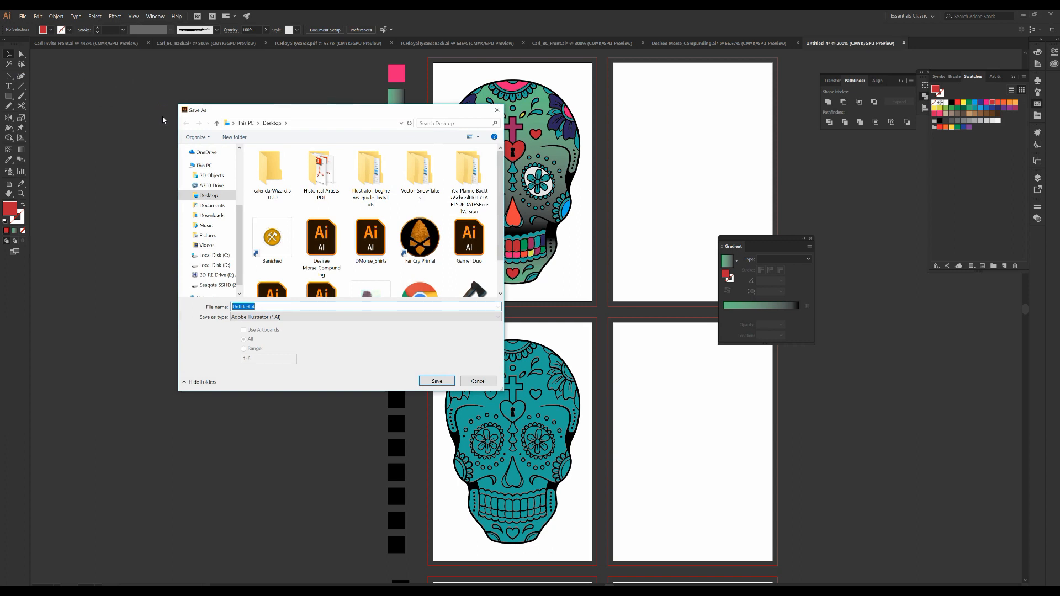
type("Desire Morse_Color Invites")
left_click(425, 381)
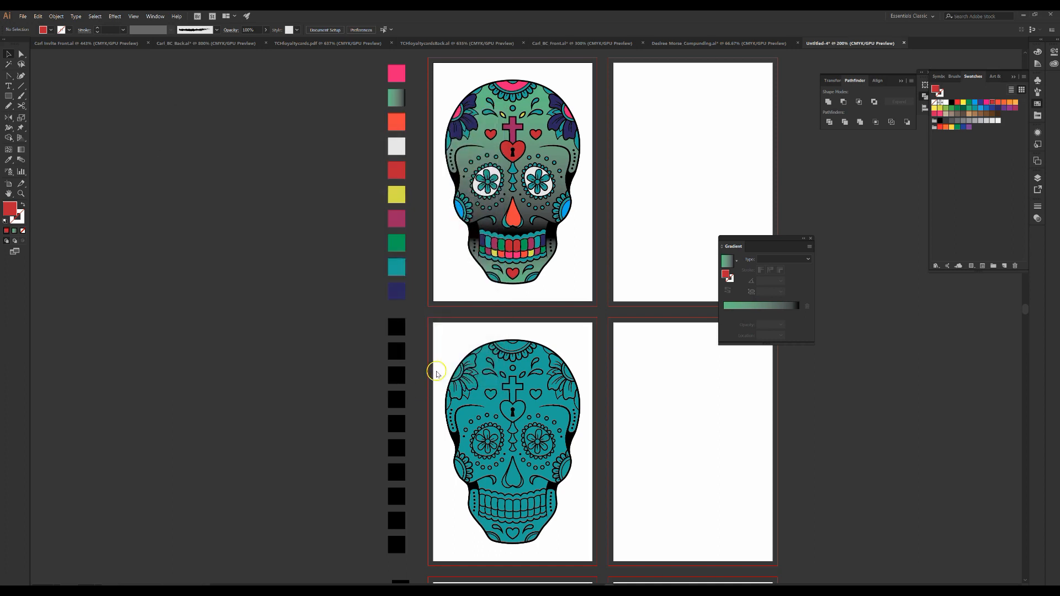
left_click(548, 417)
scroll(560, 418, "down", 3)
scroll(560, 418, "up", 3)
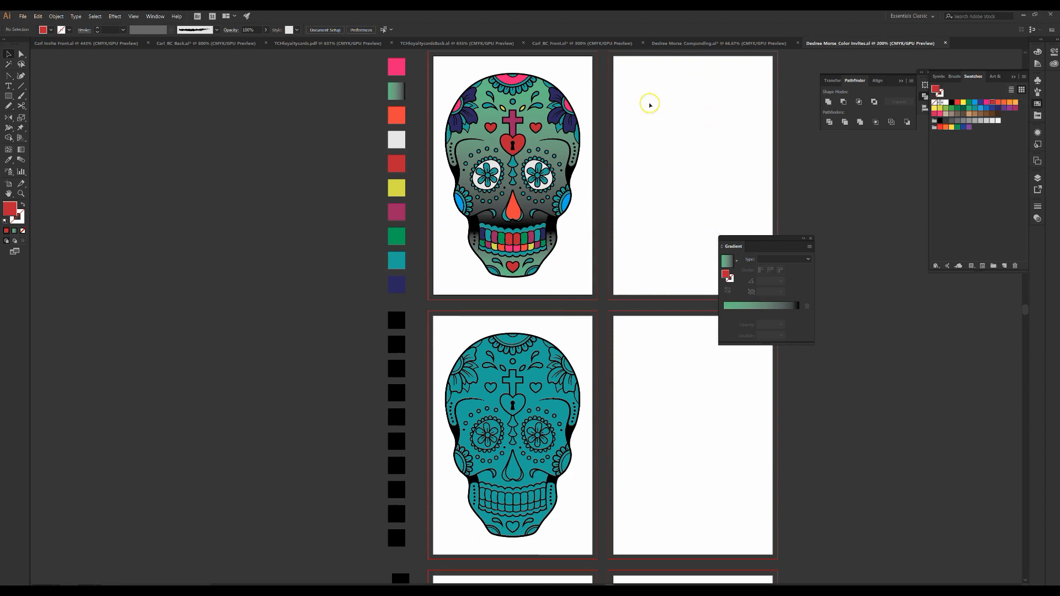
scroll(679, 376, "down", 1)
scroll(680, 375, "down", 4)
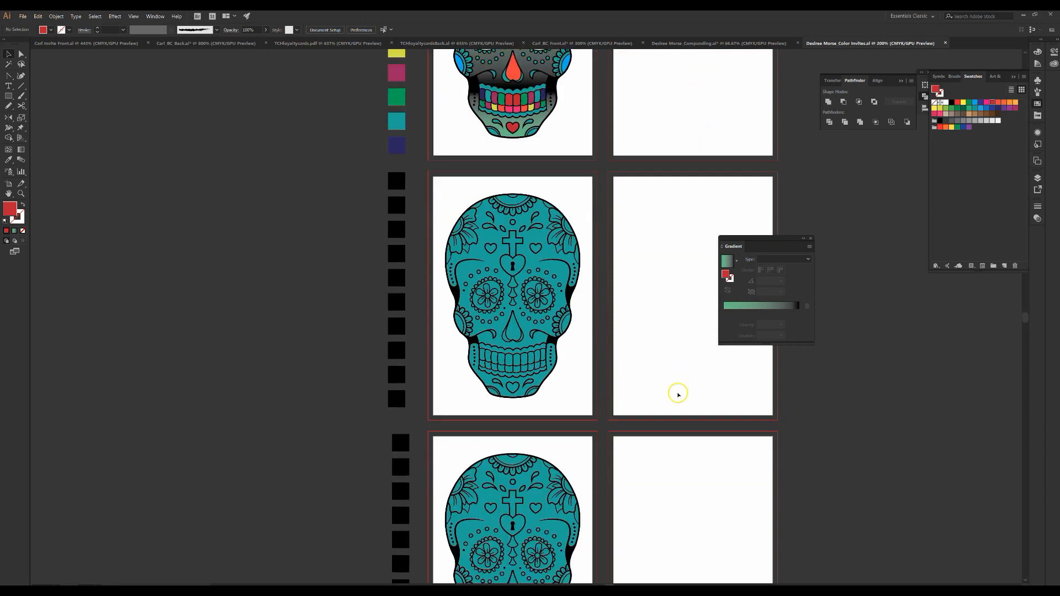
scroll(544, 340, "up", 2)
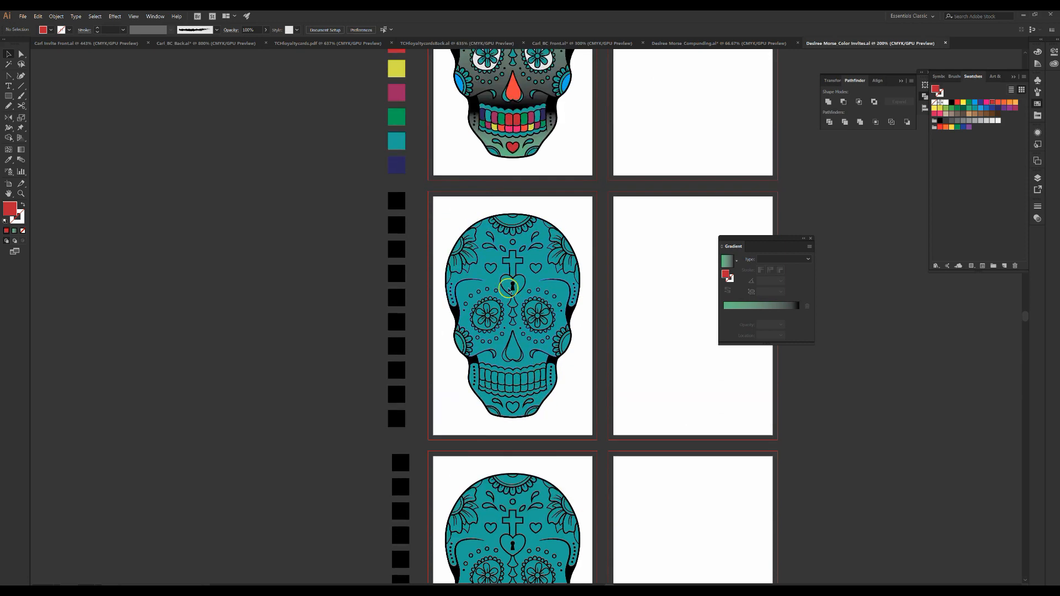
scroll(527, 359, "down", 2)
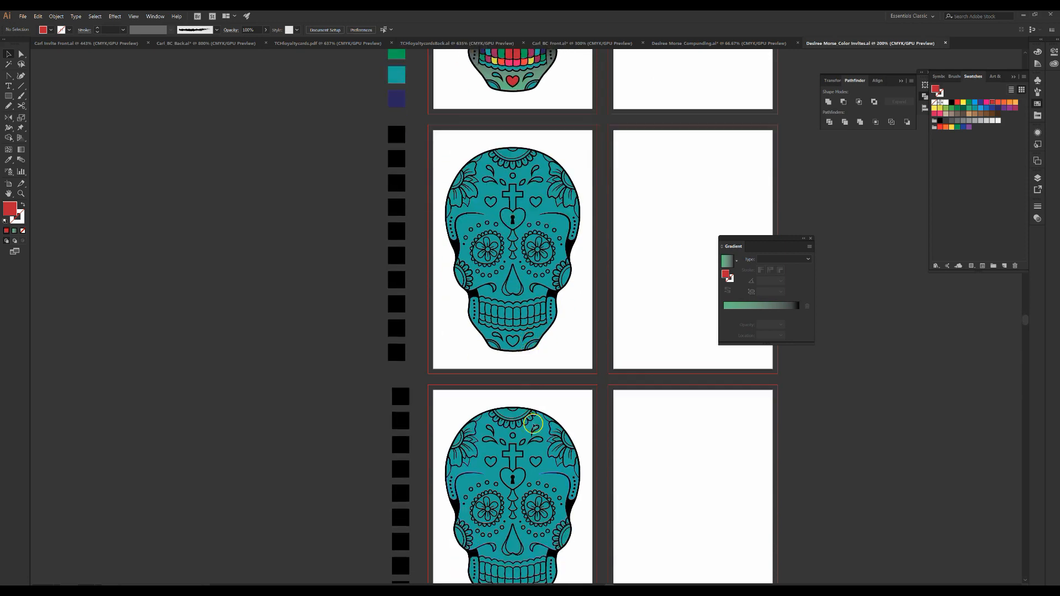